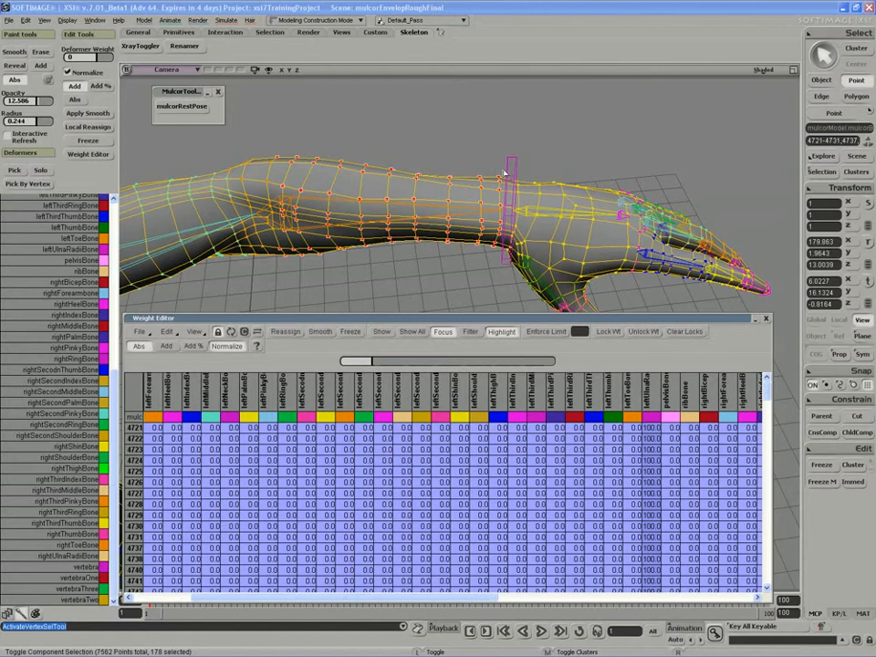
- Remove the two loops of points nearest the wrist from the left forearm's point selection
{"action": "left_click_drag", "start_coordinate": [505, 169], "coordinate": [489, 255], "text": "ctrl"}
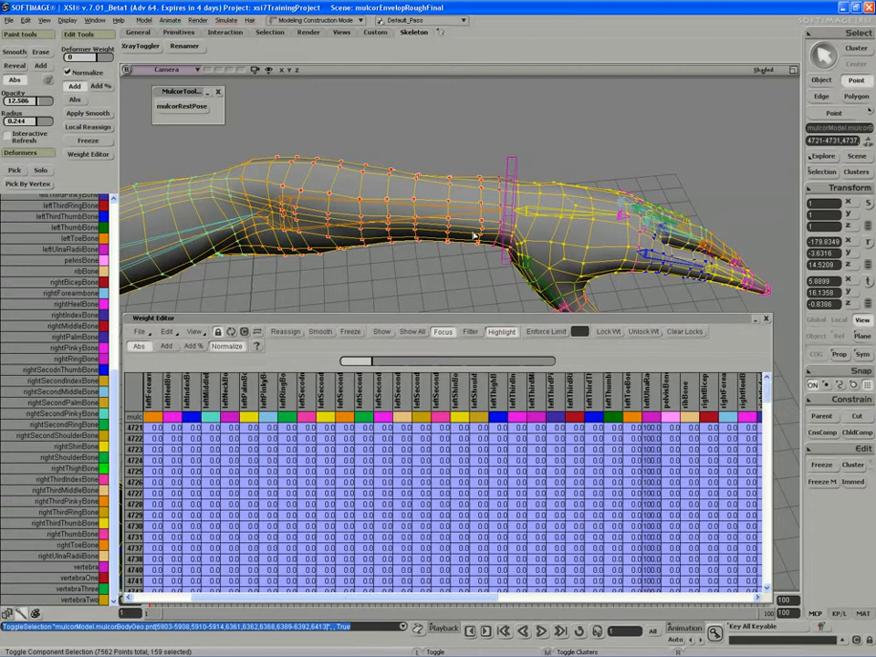
{"action": "left_click_drag", "start_coordinate": [490, 155], "coordinate": [474, 264], "text": "ctrl"}
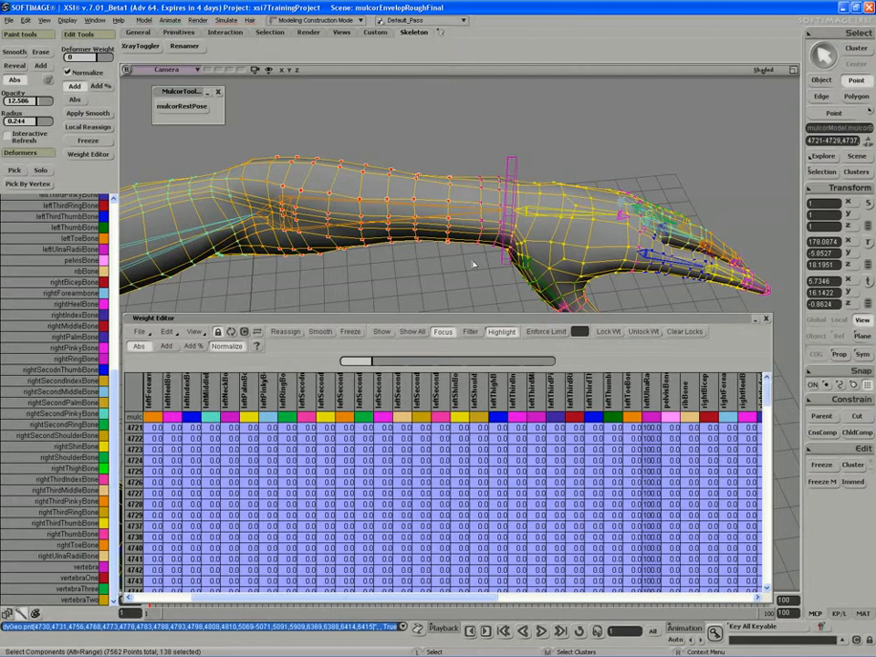
{"action": "key", "text": "s"}
{"action": "right_click_drag", "start_coordinate": [485, 256], "coordinate": [440, 213]}
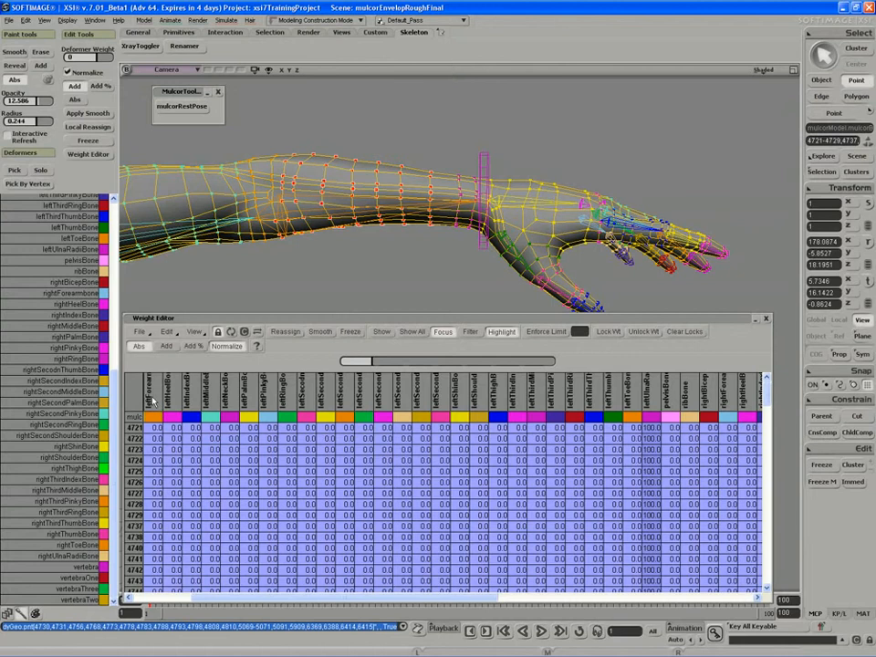
- Set the left forearm bone's weight to 10 for the selected forearm points
{"action": "left_click", "coordinate": [153, 400]}
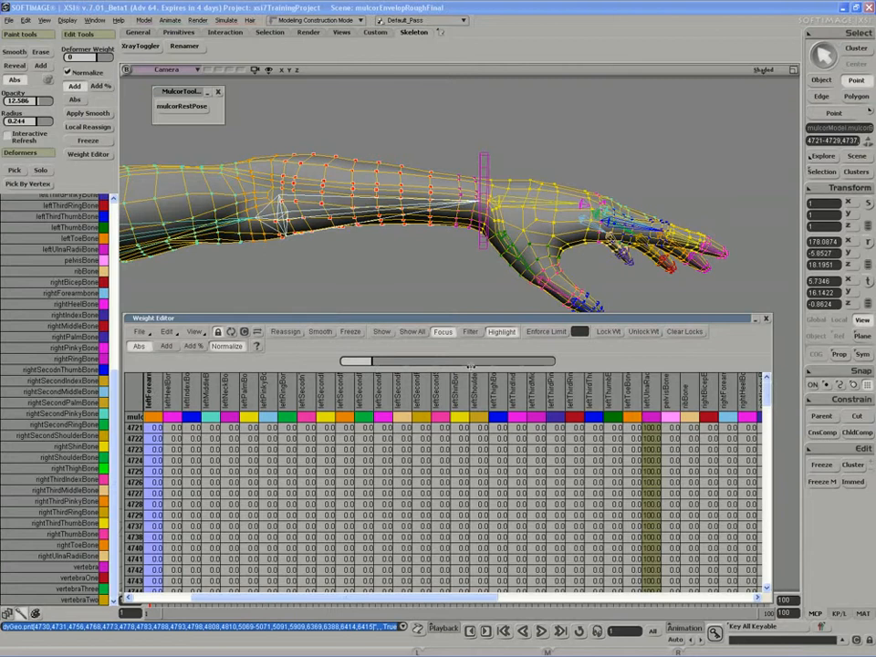
{"action": "mouse_move", "coordinate": [379, 363]}
{"action": "left_mouse_down"}
{"action": "mouse_move", "coordinate": [411, 367]}
{"action": "mouse_move", "coordinate": [377, 366]}
{"action": "left_mouse_up"}
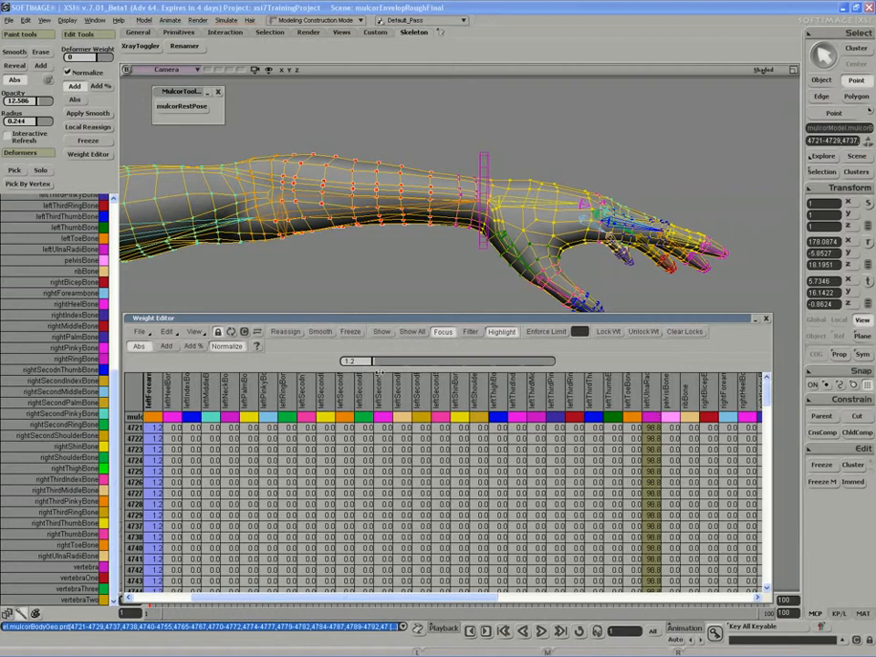
{"action": "left_click_drag", "start_coordinate": [388, 365], "coordinate": [482, 364]}
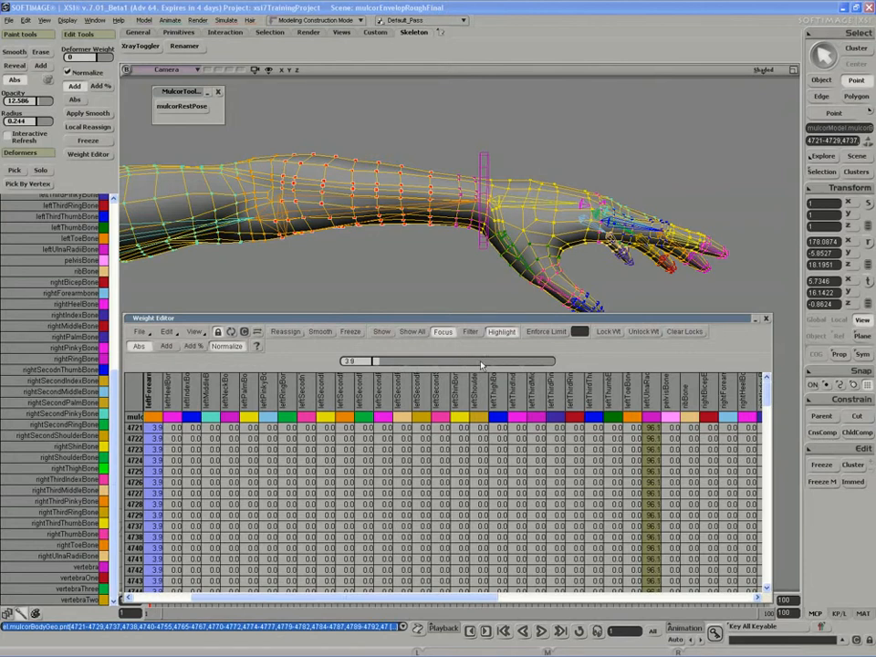
{"action": "left_click", "coordinate": [352, 361]}
{"action": "type", "text": "10"}
{"action": "key", "text": "Return"}
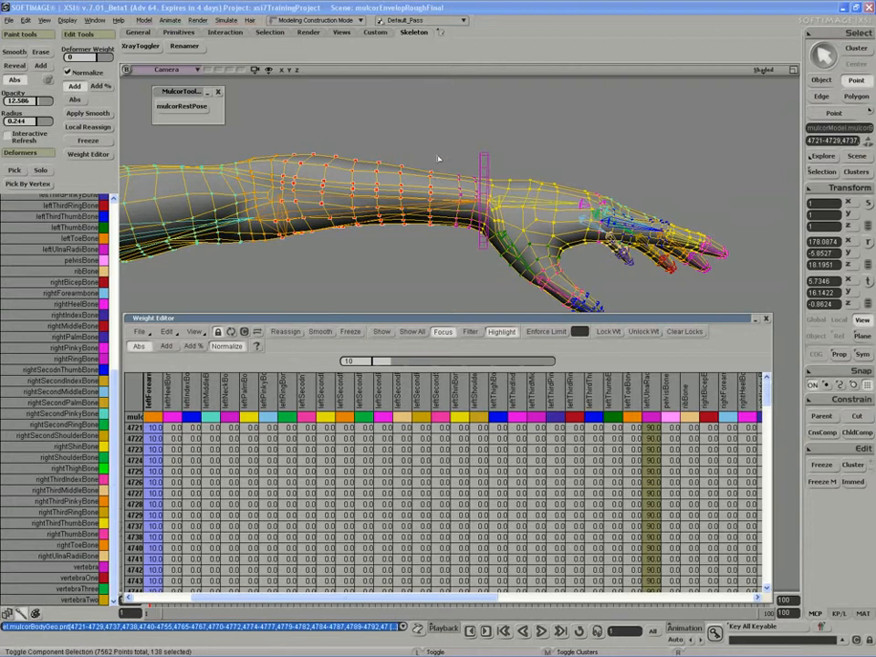
- Deselect the wrist-side loop of points and set the left forearm bone's weight to 25 on the remaining selection
{"action": "left_click_drag", "start_coordinate": [440, 151], "coordinate": [422, 255], "text": "ctrl"}
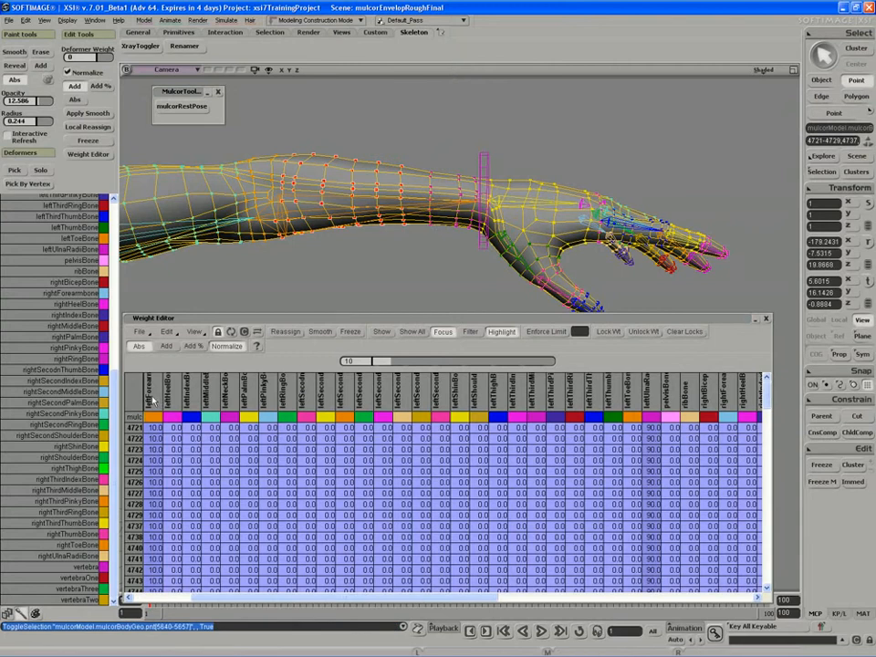
{"action": "left_click", "coordinate": [150, 397]}
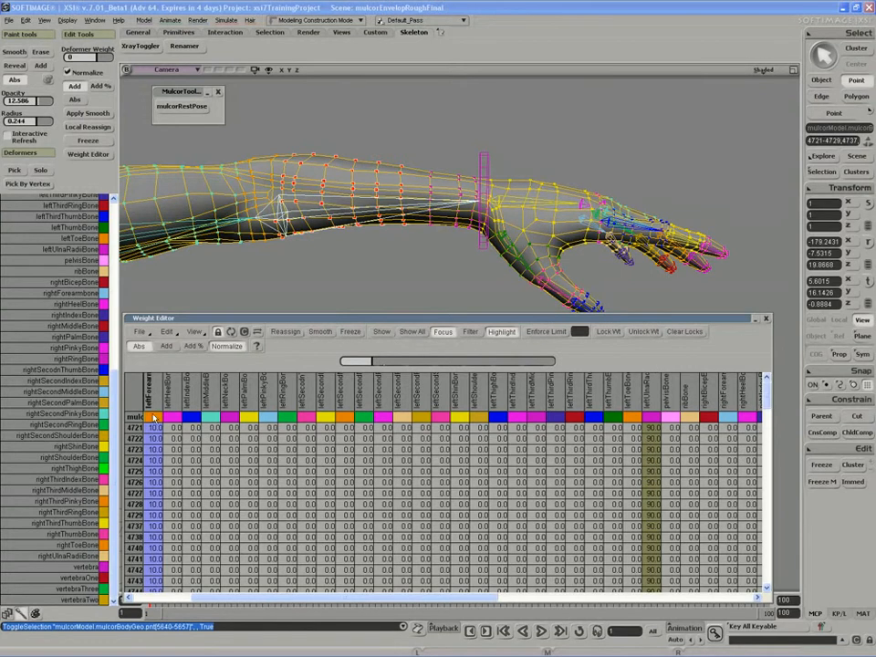
{"action": "left_click", "coordinate": [356, 365]}
{"action": "type", "text": "25"}
{"action": "key", "text": "Return"}
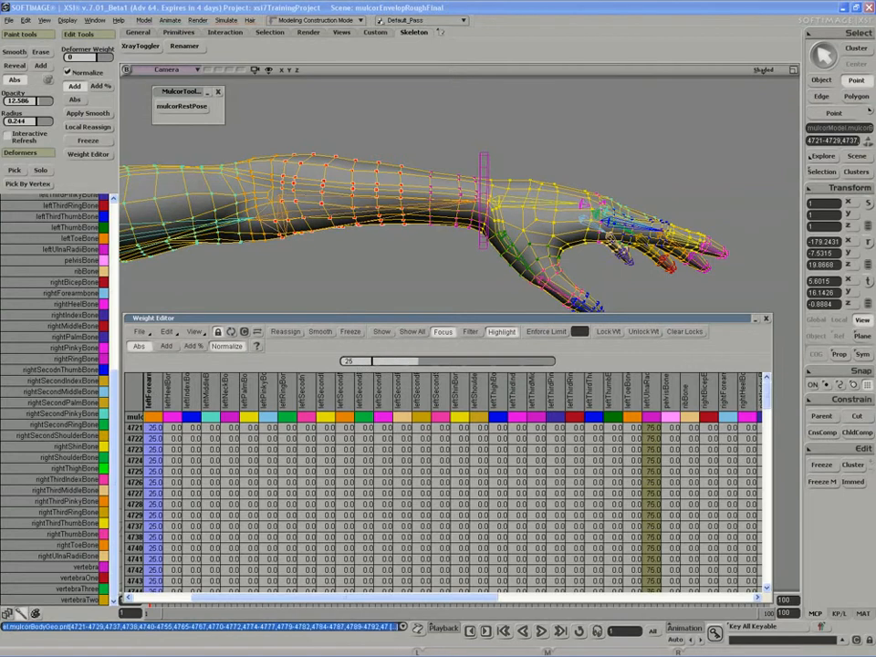
- Deselect the next loop towards the elbow and set the left forearm bone's weight to 60 on the remaining points
{"action": "key", "text": "s"}
{"action": "mouse_move", "coordinate": [377, 263]}
{"action": "right_mouse_down"}
{"action": "mouse_move", "coordinate": [378, 270]}
{"action": "mouse_move", "coordinate": [385, 260]}
{"action": "right_mouse_up"}
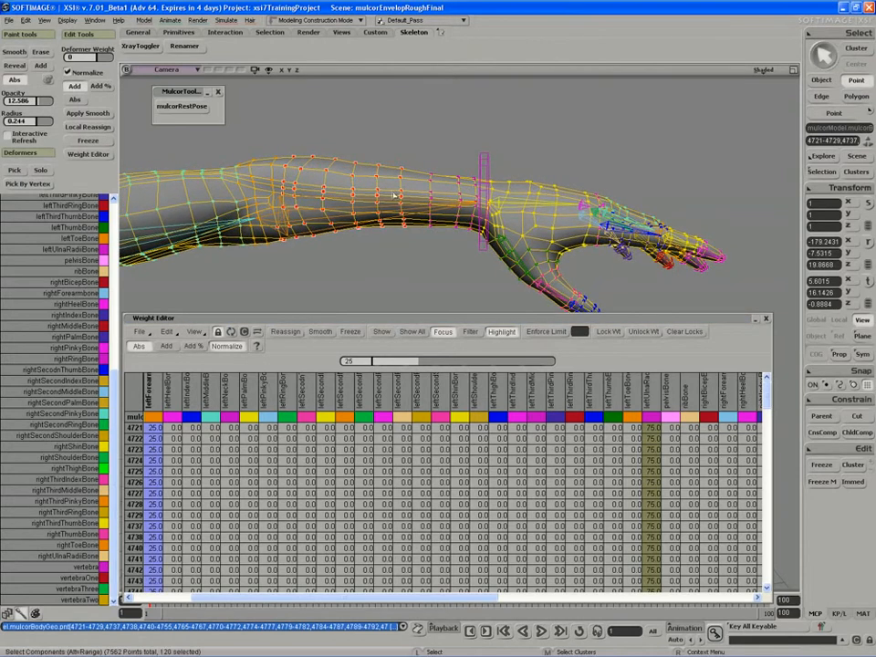
{"action": "left_click_drag", "start_coordinate": [417, 154], "coordinate": [394, 248]}
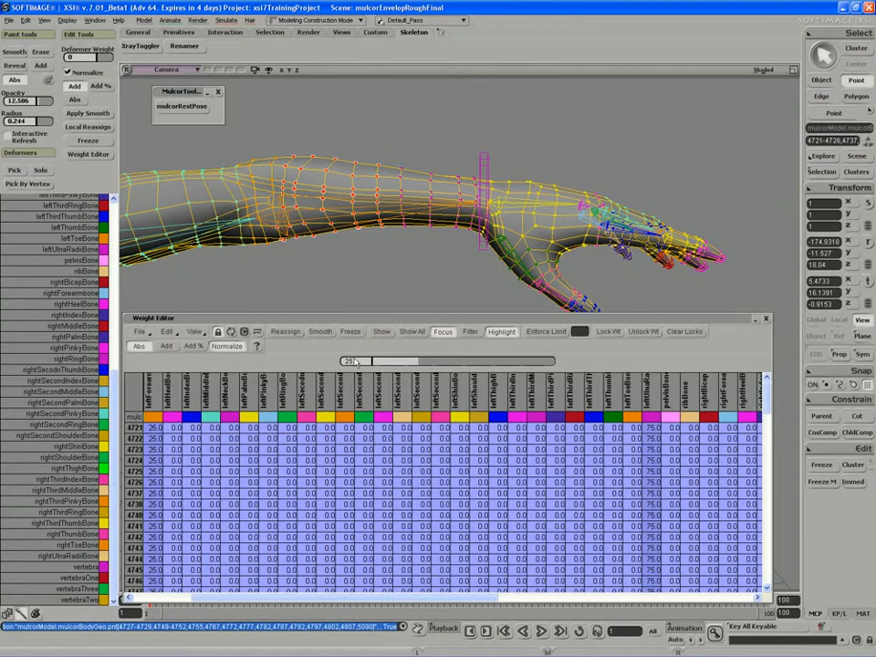
{"action": "left_click", "coordinate": [154, 396]}
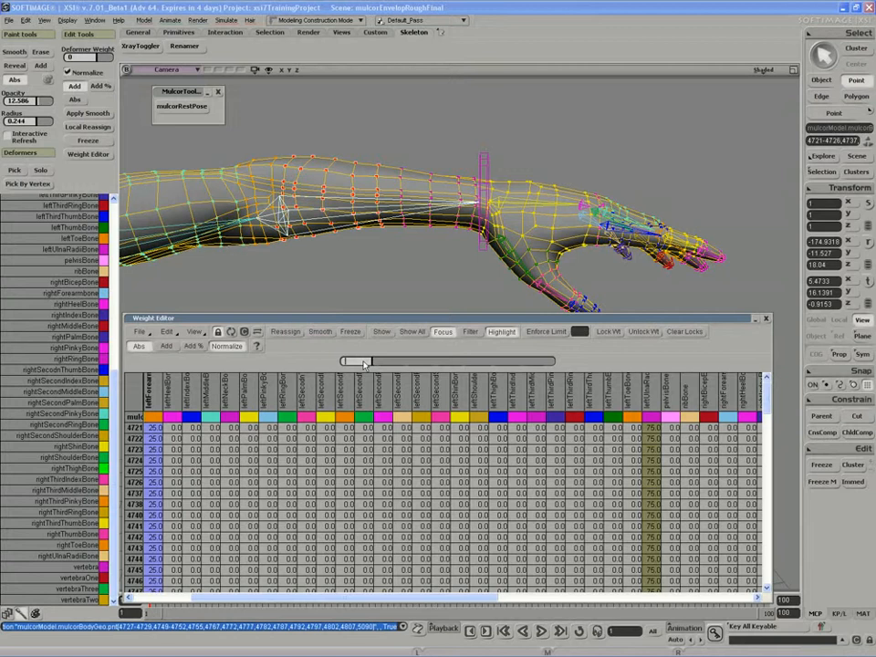
{"action": "type", "text": "60"}
{"action": "key", "text": "Return"}
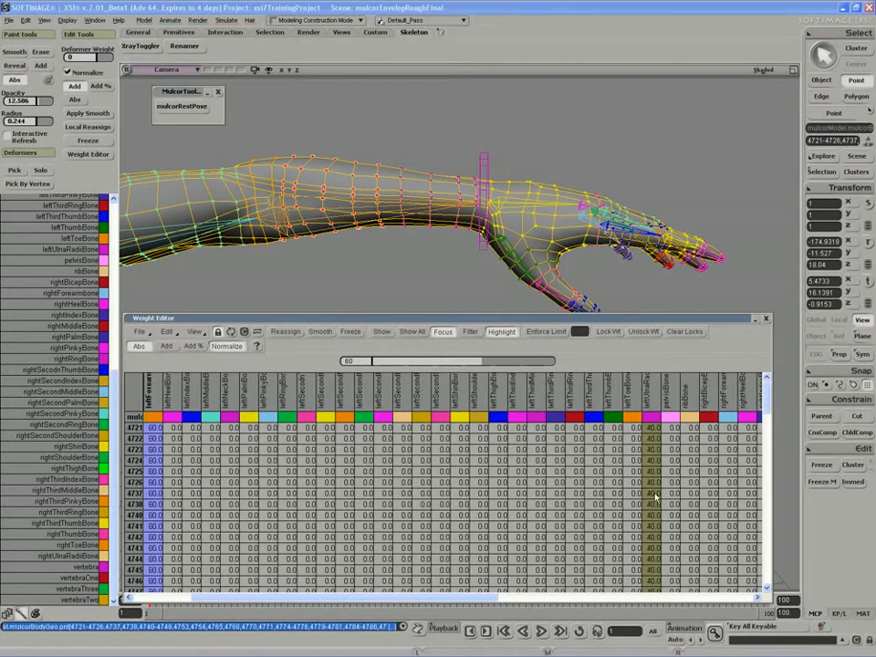
- Deselect one more wrist-side loop of points and set the left forearm bone's weight to 80 on the rest
{"action": "left_click_drag", "start_coordinate": [387, 153], "coordinate": [372, 247], "text": "ctrl"}
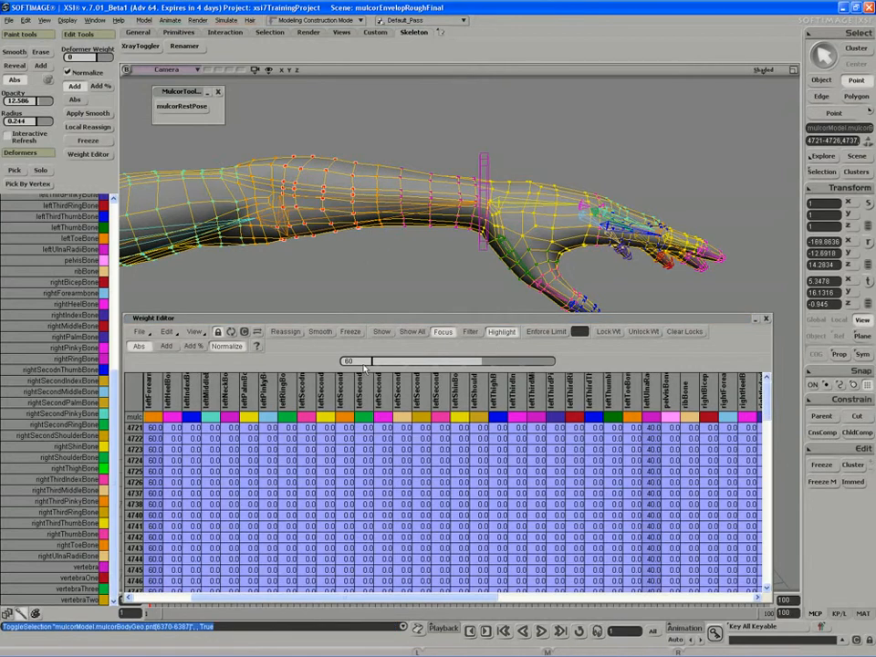
{"action": "left_click", "coordinate": [154, 397]}
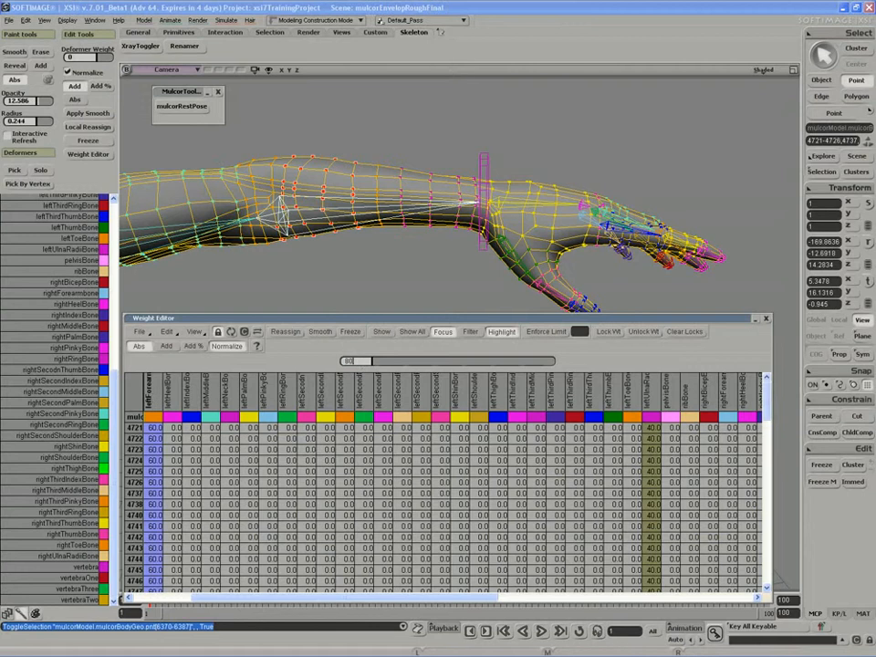
{"action": "left_click_drag", "start_coordinate": [359, 363], "coordinate": [370, 362]}
- Drop the following mid-forearm loop from the selection and set the left forearm bone's weight to 90 on the remaining points
{"action": "middle_click_drag", "start_coordinate": [354, 241], "coordinate": [404, 153]}
{"action": "key", "text": "ctrl+z"}
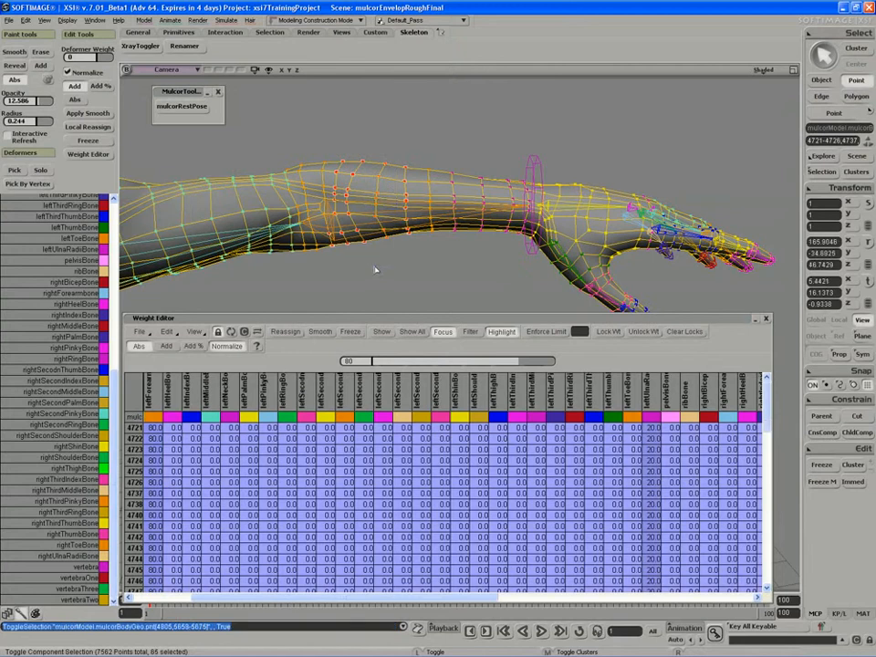
{"action": "left_click_drag", "start_coordinate": [427, 153], "coordinate": [403, 249], "text": "ctrl"}
{"action": "mouse_move", "coordinate": [398, 224]}
{"action": "right_mouse_down"}
{"action": "mouse_move", "coordinate": [396, 186]}
{"action": "mouse_move", "coordinate": [385, 354]}
{"action": "mouse_move", "coordinate": [396, 215]}
{"action": "right_mouse_up"}
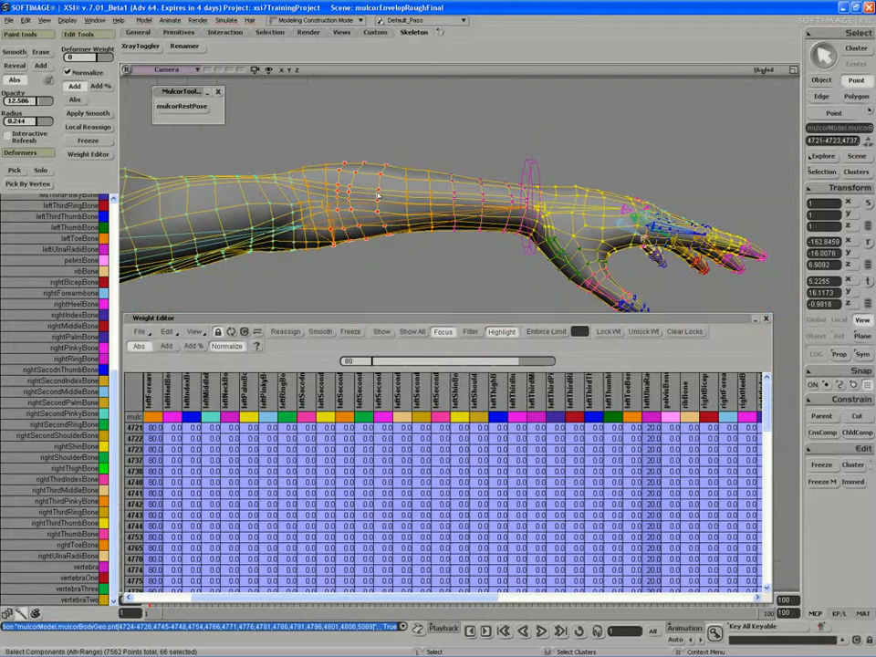
{"action": "left_click", "coordinate": [153, 398]}
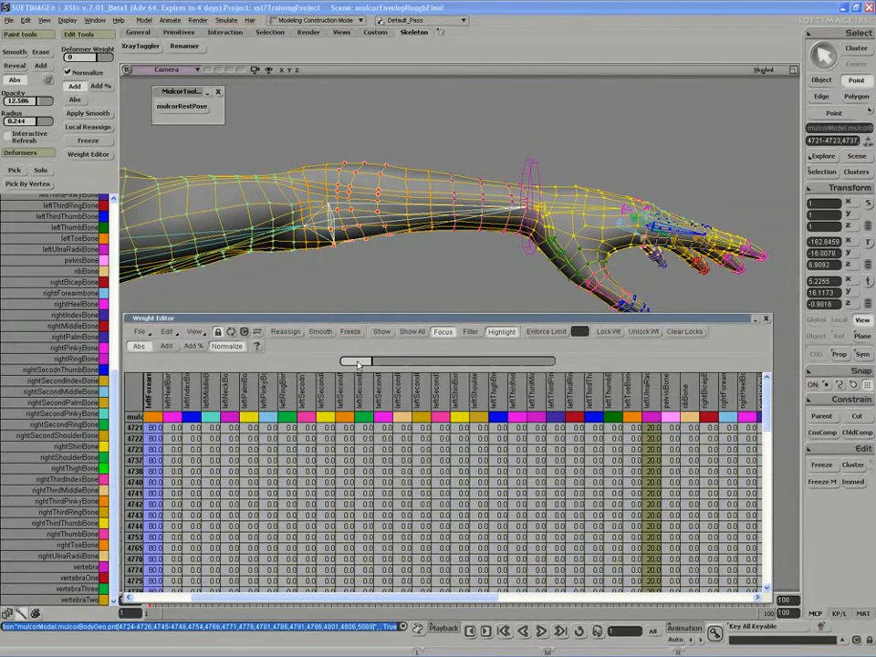
{"action": "left_click_drag", "start_coordinate": [357, 363], "coordinate": [364, 362]}
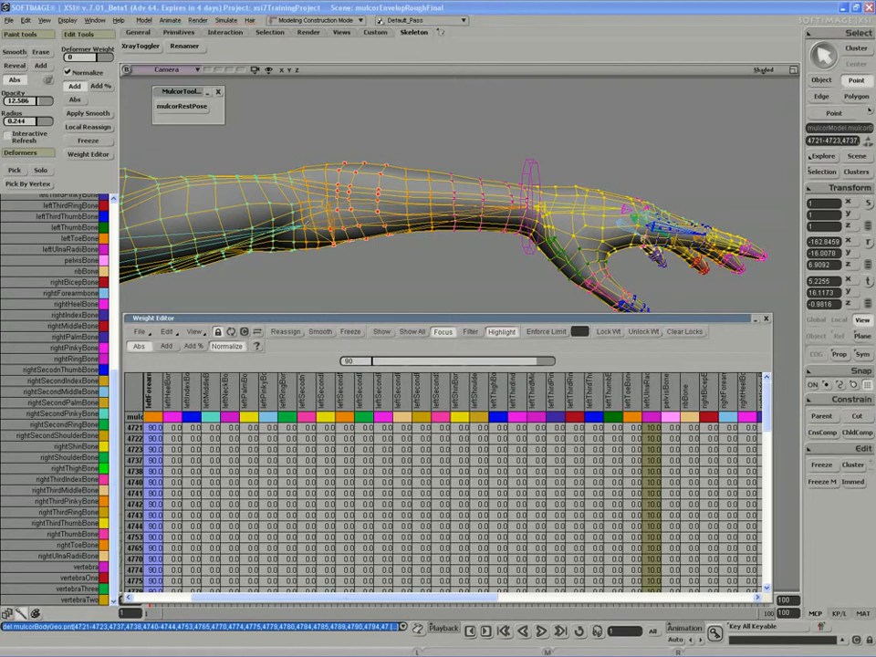
- Deselect the outermost loop still selected and set the left forearm bone's weight to 96 on the points near the elbow
{"action": "left_click_drag", "start_coordinate": [338, 278], "coordinate": [365, 275]}
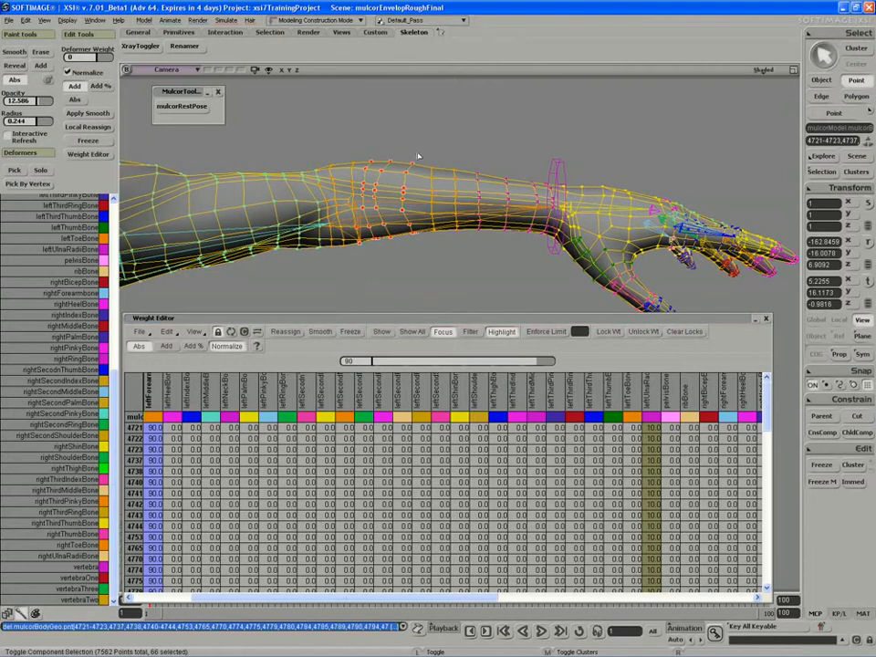
{"action": "left_click_drag", "start_coordinate": [419, 152], "coordinate": [401, 248], "text": "ctrl"}
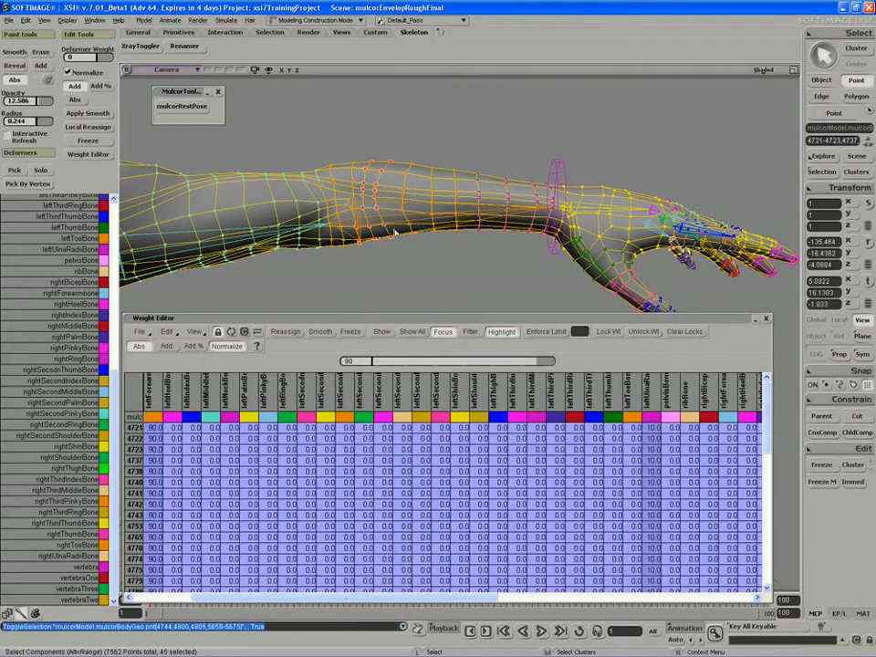
{"action": "left_click", "coordinate": [351, 362]}
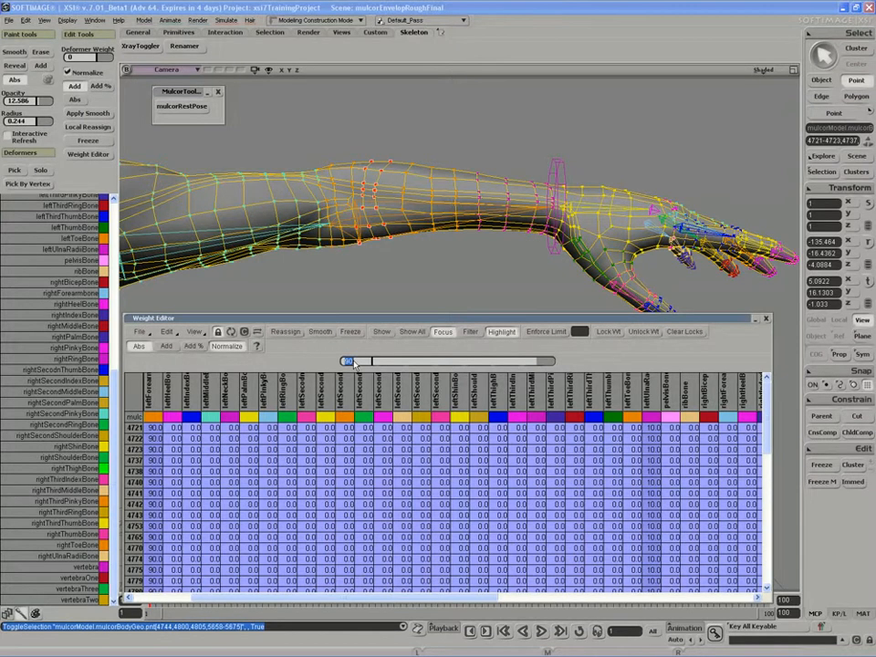
{"action": "type", "text": "9"}
{"action": "left_click", "coordinate": [150, 398]}
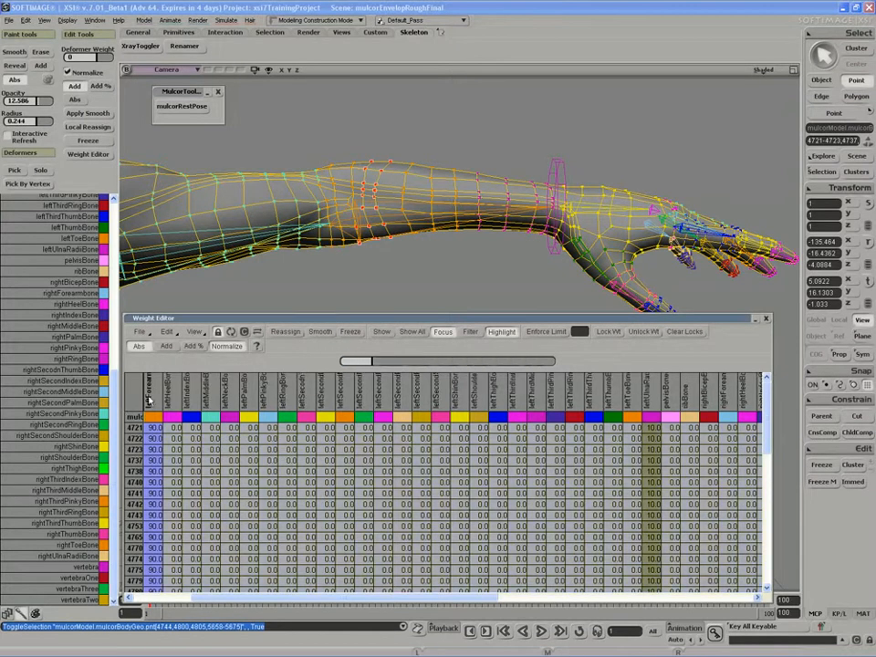
{"action": "left_click", "coordinate": [356, 364]}
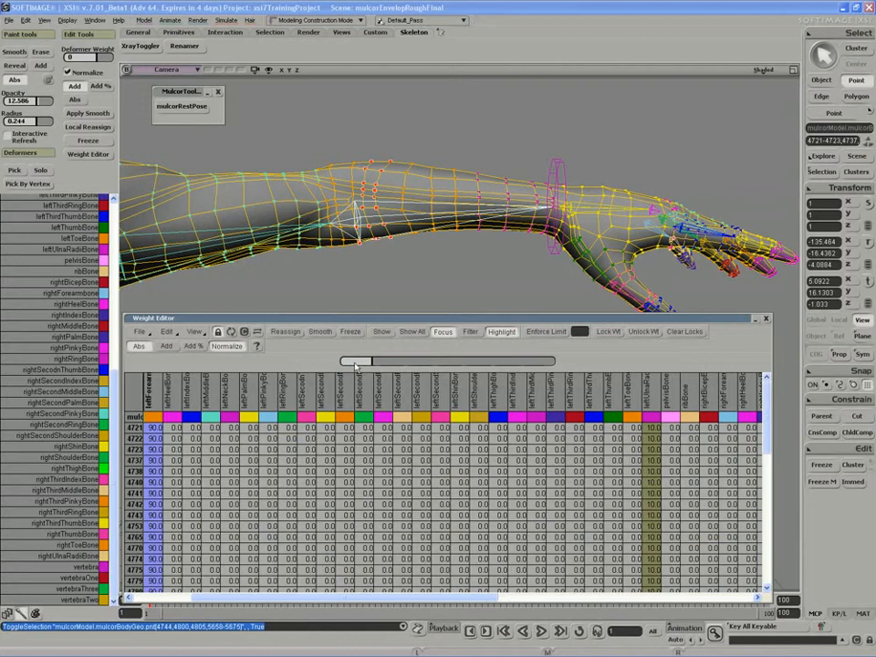
{"action": "type", "text": "96"}
{"action": "key", "text": "Return"}
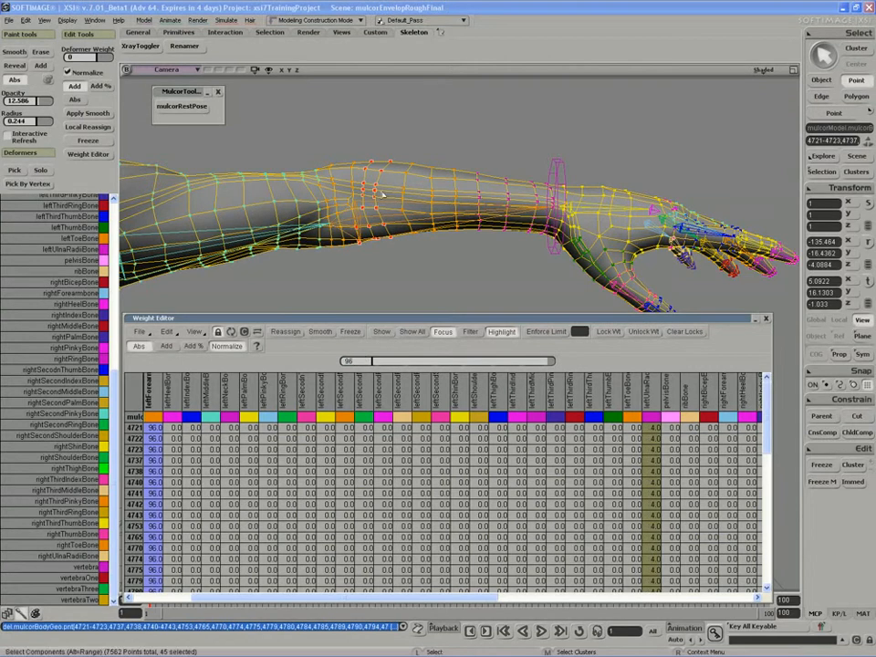
- Deselect the visible points of the loop just before the elbow, keeping the elbow-side loop selected
{"action": "left_click_drag", "start_coordinate": [401, 157], "coordinate": [383, 251], "text": "ctrl"}
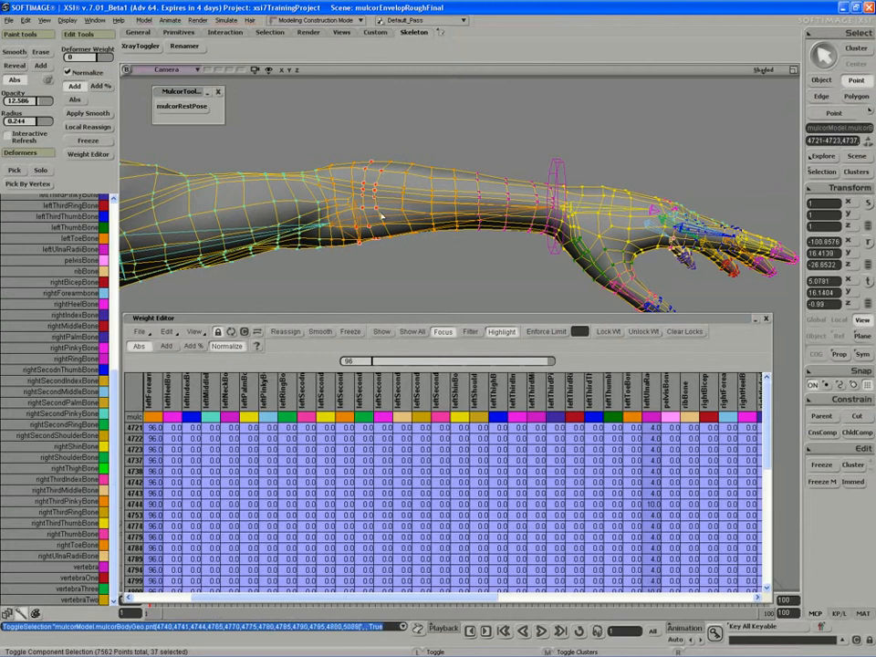
{"action": "left_click", "coordinate": [381, 173], "text": "ctrl"}
{"action": "left_click", "coordinate": [376, 184], "text": "ctrl"}
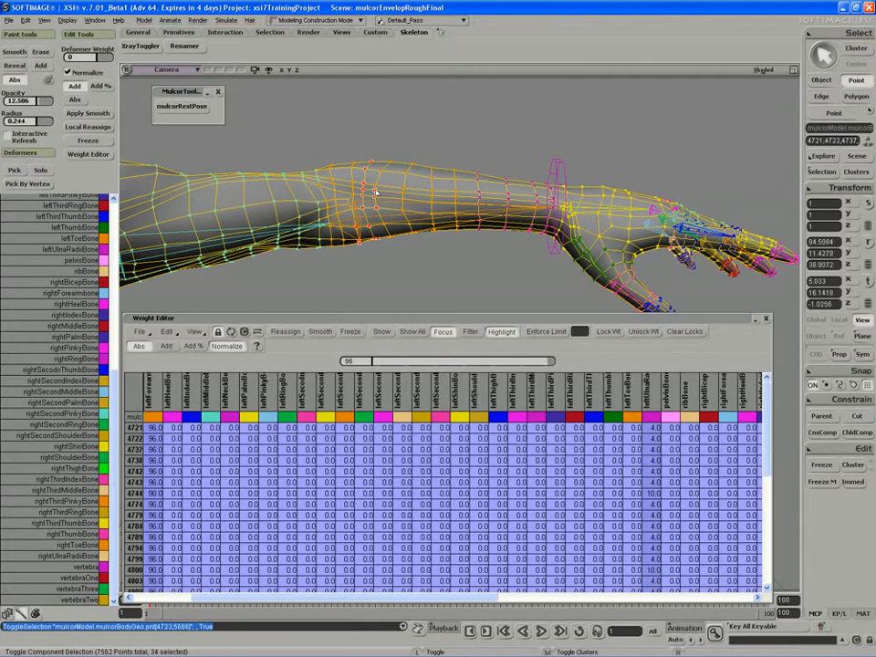
{"action": "left_click", "coordinate": [376, 191], "text": "ctrl"}
{"action": "left_click", "coordinate": [376, 207], "text": "ctrl"}
{"action": "left_click", "coordinate": [371, 226], "text": "ctrl"}
- Deselect the same loop's points on the opposite side of the forearm
{"action": "key", "text": "s"}
{"action": "right_click_drag", "start_coordinate": [417, 222], "coordinate": [383, 225]}
{"action": "left_click", "coordinate": [549, 216], "text": "ctrl"}
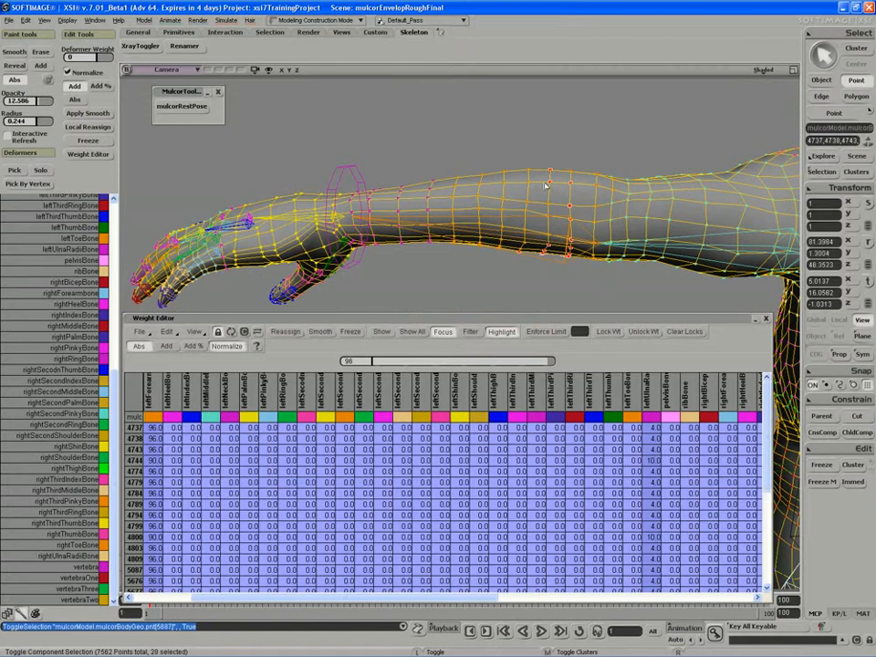
{"action": "left_click", "coordinate": [548, 183], "text": "ctrl"}
{"action": "left_click", "coordinate": [550, 172], "text": "ctrl"}
{"action": "left_click", "coordinate": [547, 248], "text": "ctrl"}
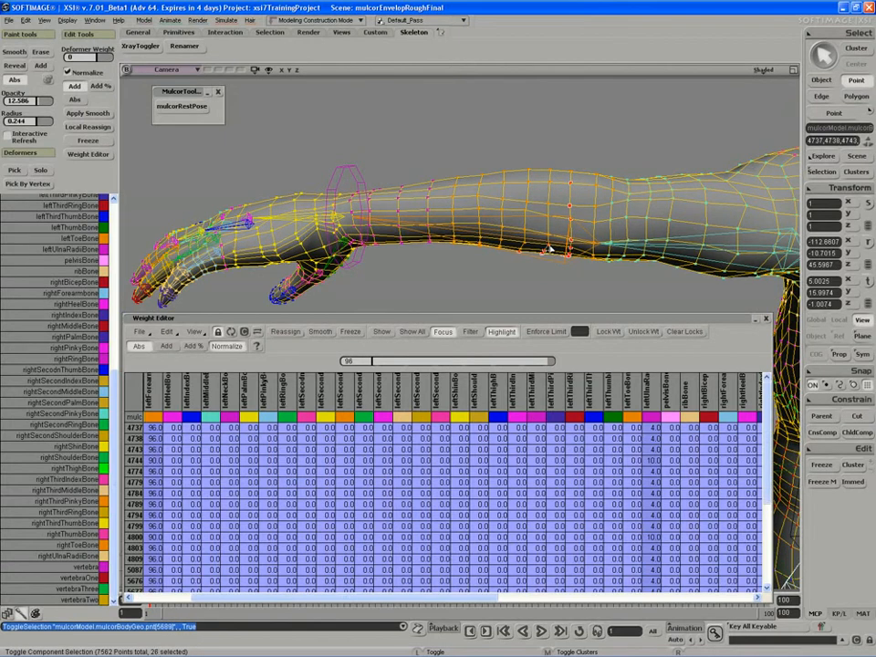
- Deselect the leftover points on the forearm's underside so that only the loop closest to the elbow stays selected
{"action": "key", "text": "s"}
{"action": "right_click_drag", "start_coordinate": [551, 249], "coordinate": [454, 200]}
{"action": "key", "text": "s"}
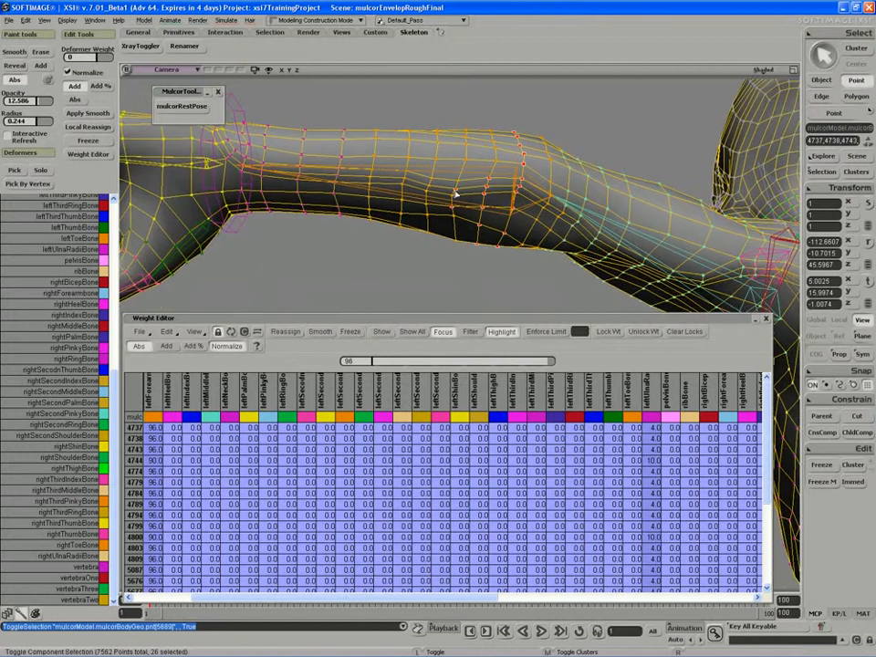
{"action": "left_click", "coordinate": [456, 192], "text": "ctrl"}
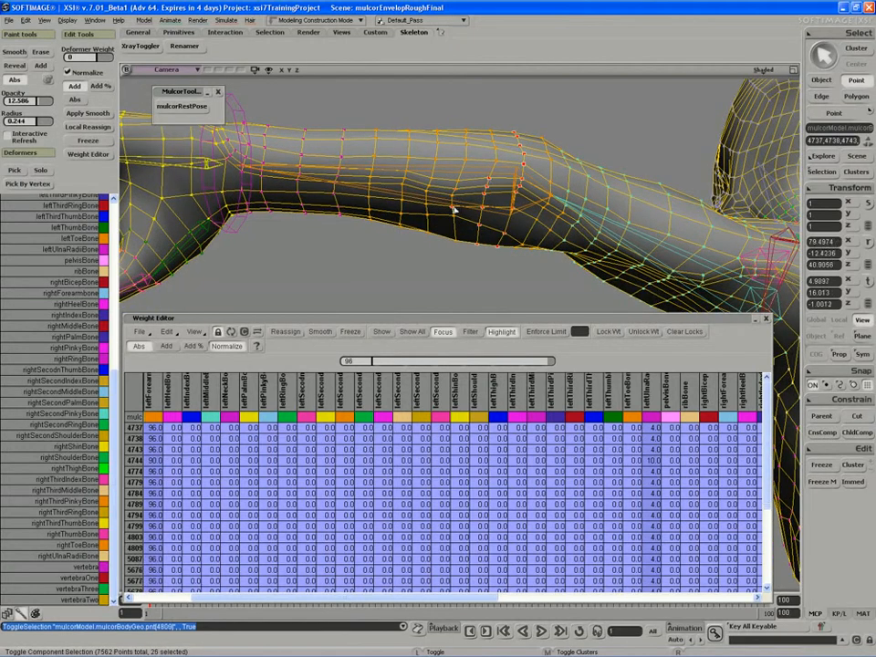
{"action": "left_click", "coordinate": [452, 209], "text": "ctrl"}
{"action": "left_click", "coordinate": [479, 227], "text": "ctrl"}
{"action": "left_click", "coordinate": [484, 211], "text": "ctrl"}
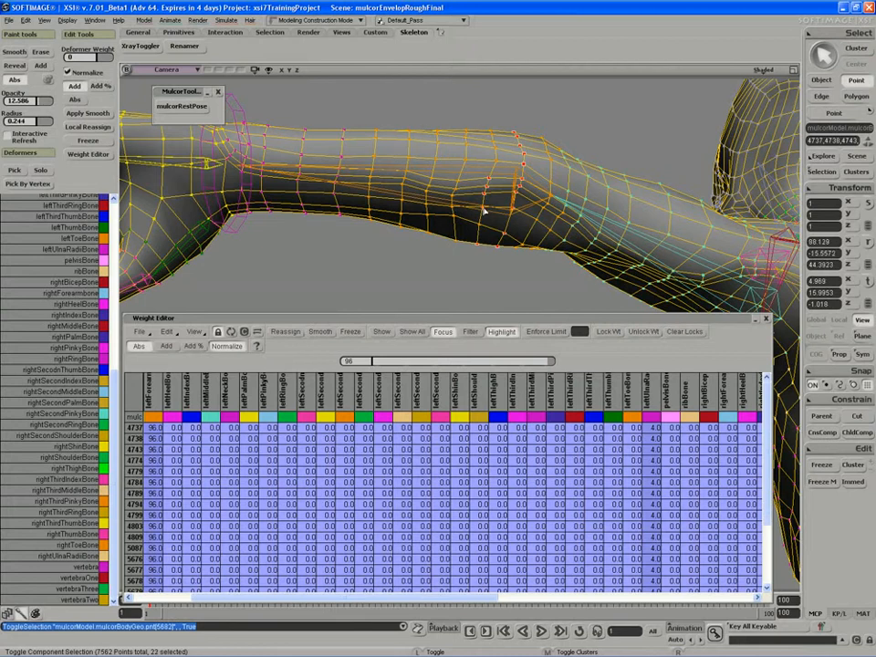
{"action": "left_click", "coordinate": [488, 180], "text": "ctrl"}
{"action": "left_click", "coordinate": [488, 180], "text": "ctrl"}
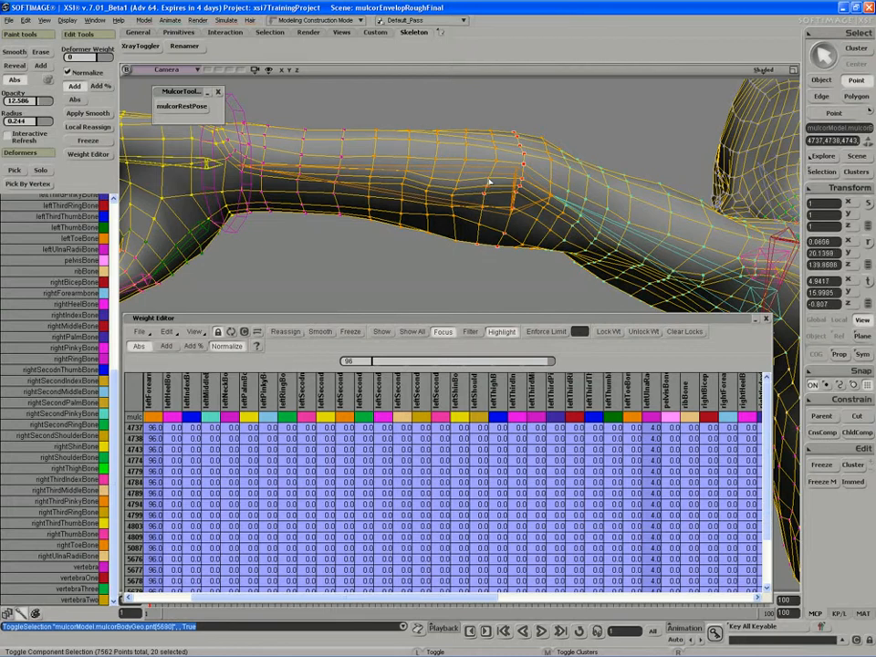
{"action": "left_click", "coordinate": [484, 193], "text": "ctrl"}
{"action": "left_click", "coordinate": [495, 167], "text": "ctrl"}
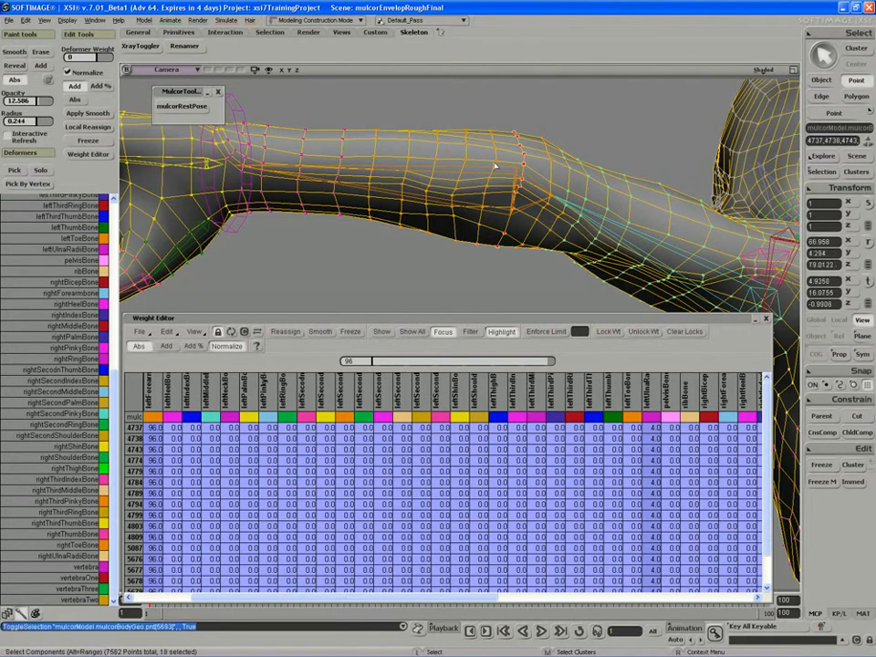
- Set the left forearm bone's weight to 98 on the selected point loop closest to the elbow
{"action": "right_click_drag", "start_coordinate": [448, 246], "coordinate": [420, 229]}
{"action": "left_click", "coordinate": [356, 360]}
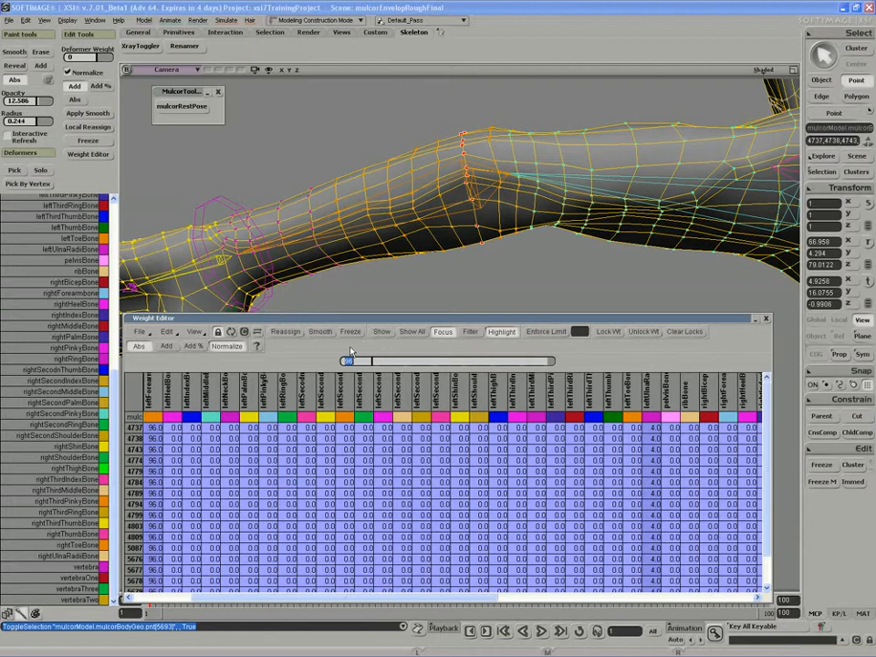
{"action": "type", "text": "99"}
{"action": "key", "text": "Return"}
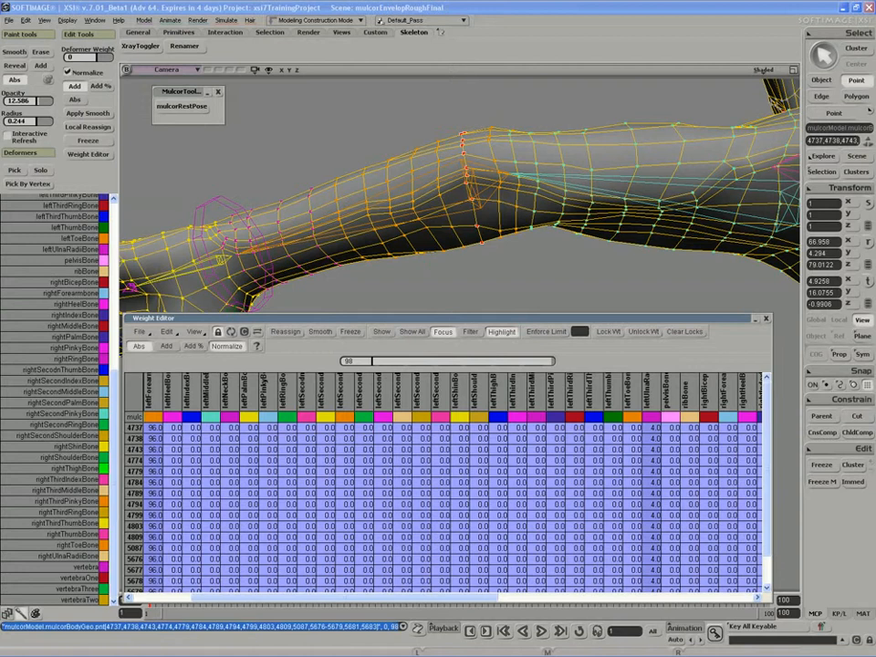
{"action": "left_click", "coordinate": [153, 407]}
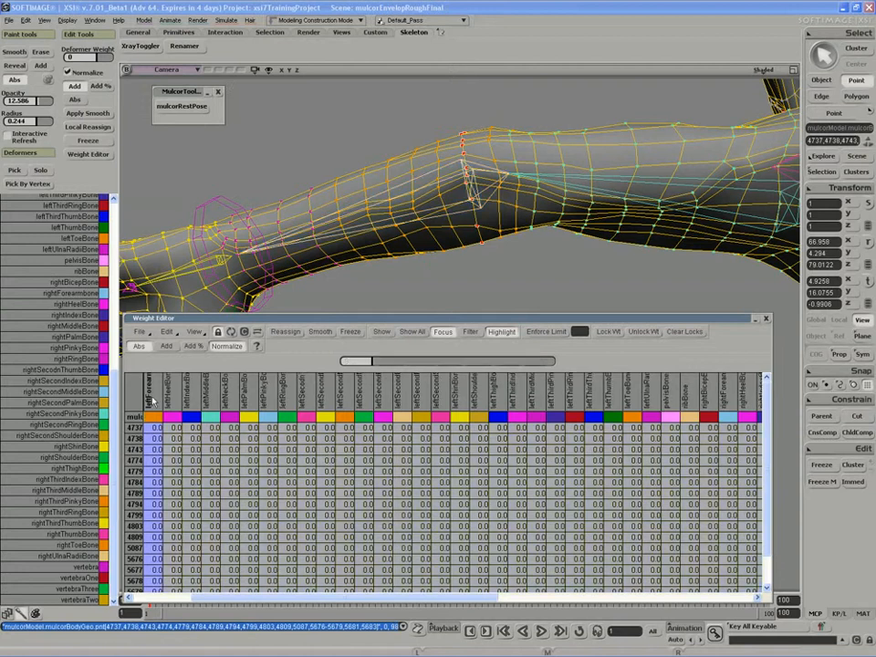
{"action": "left_click", "coordinate": [359, 364]}
{"action": "key", "text": "Return"}
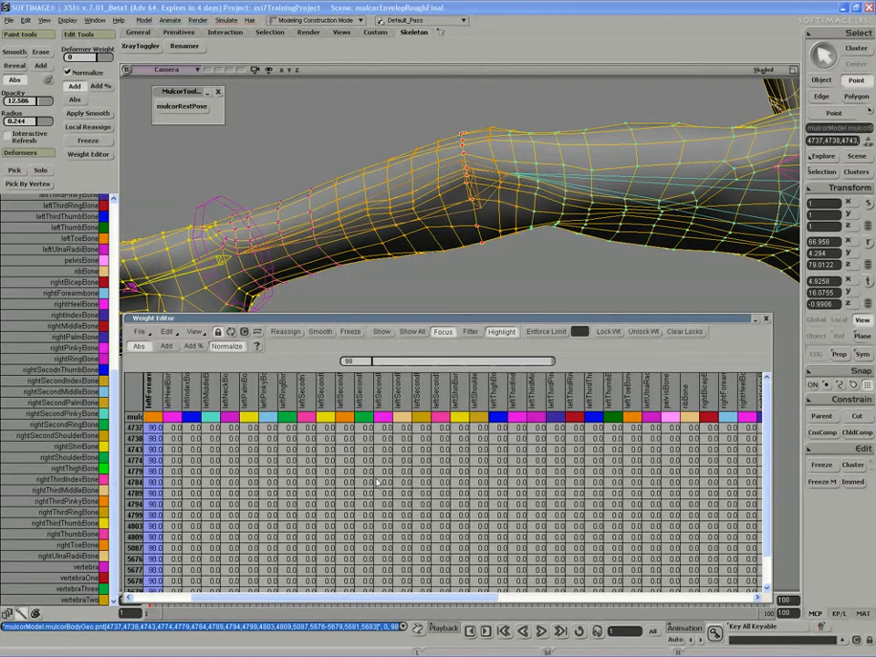
- Set the stray vertebraOne weight to 0 on the same loop
{"action": "left_click_drag", "start_coordinate": [307, 594], "coordinate": [591, 626]}
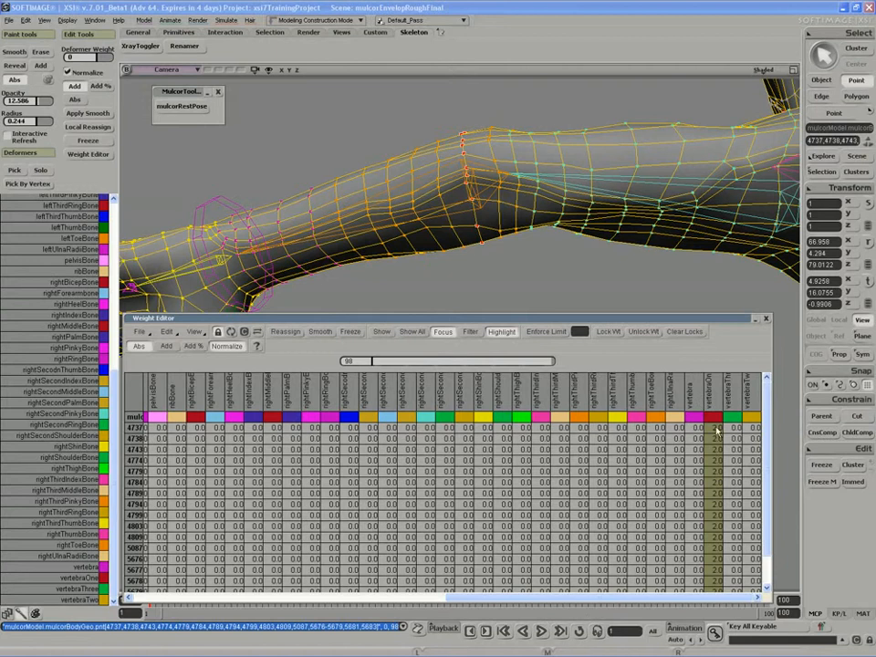
{"action": "left_click", "coordinate": [716, 395]}
{"action": "left_click_drag", "start_coordinate": [381, 366], "coordinate": [357, 363]}
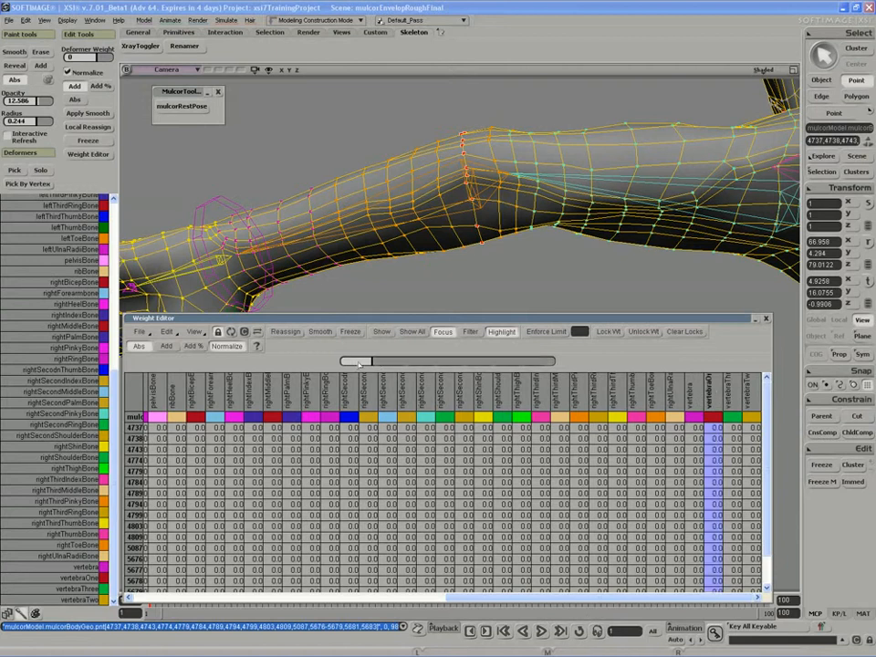
- Set the left ulna/radius bone's weight to 2 on the elbow loop and close the Weight Editor
{"action": "left_click_drag", "start_coordinate": [659, 596], "coordinate": [347, 609]}
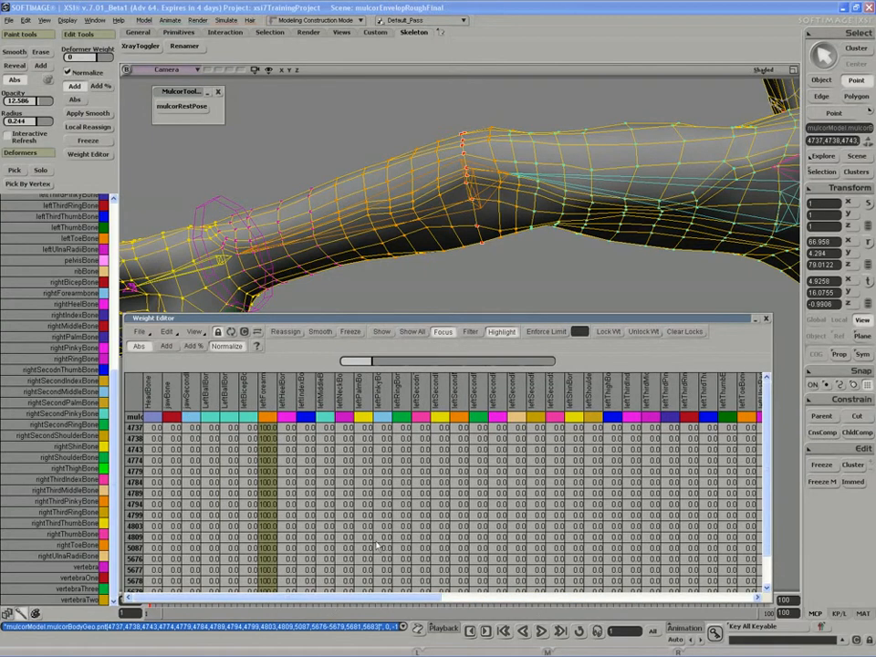
{"action": "left_click", "coordinate": [761, 389]}
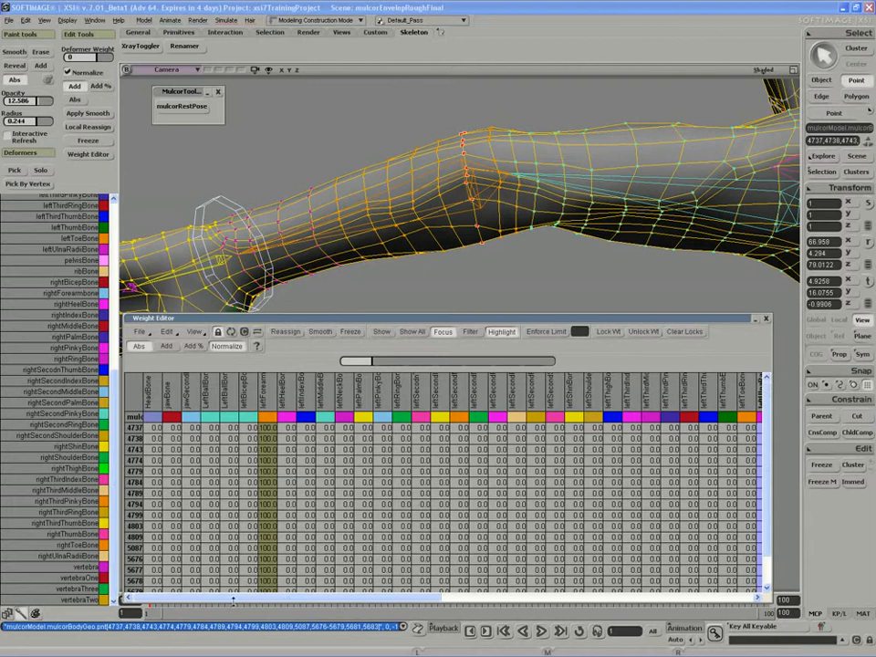
{"action": "left_click_drag", "start_coordinate": [236, 598], "coordinate": [265, 599]}
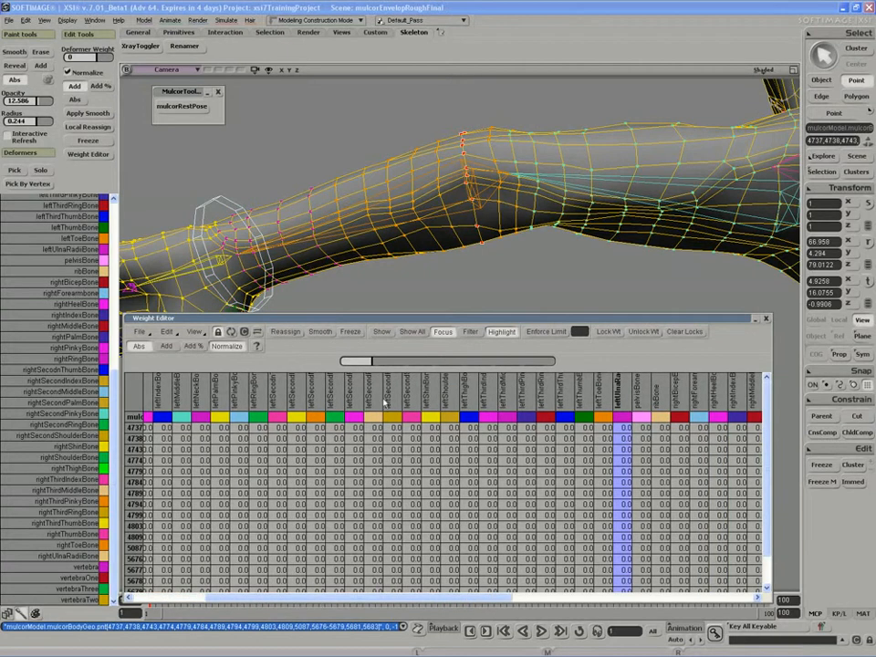
{"action": "type", "text": "2"}
{"action": "key", "text": "Return"}
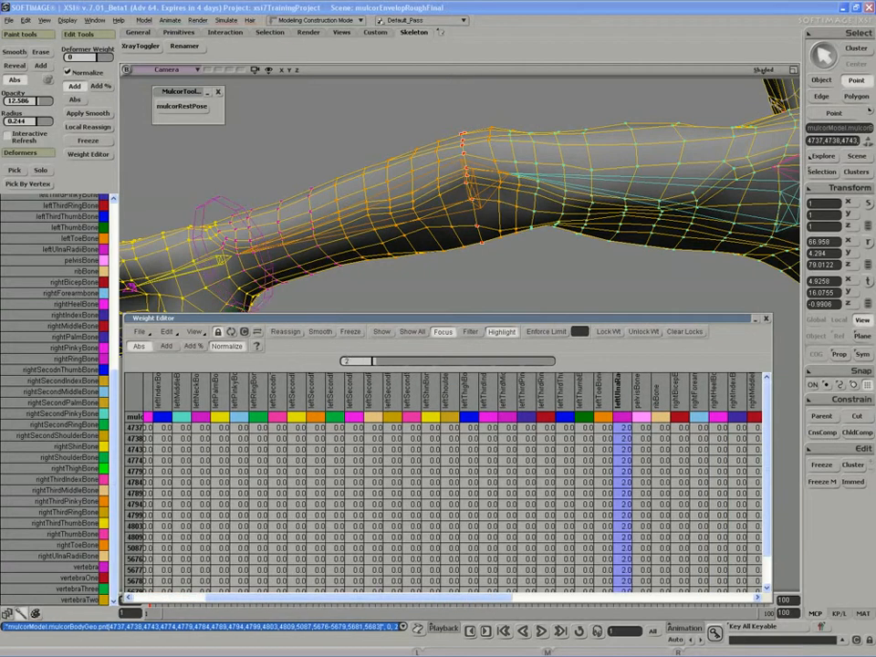
{"action": "left_click_drag", "start_coordinate": [391, 598], "coordinate": [236, 597]}
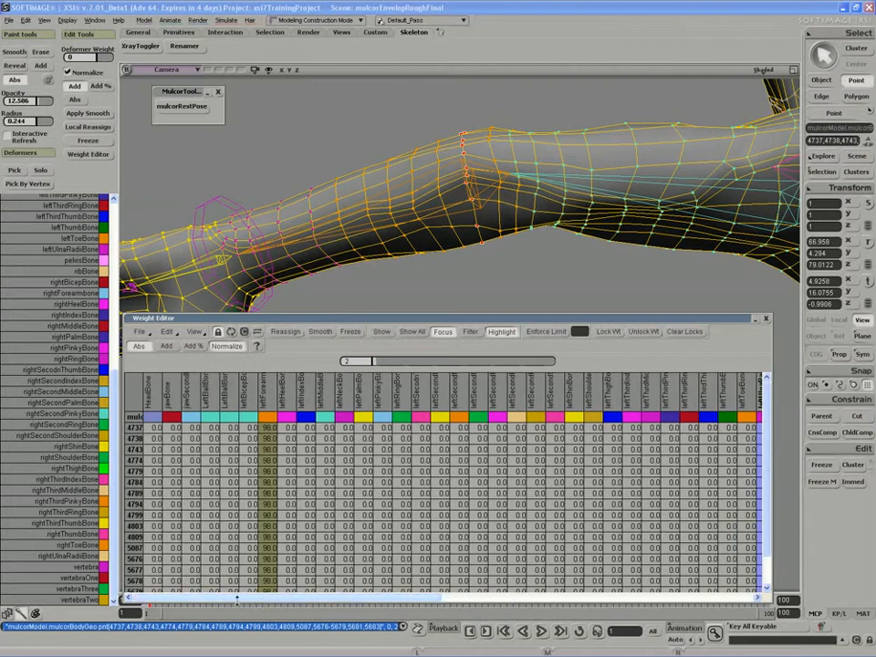
{"action": "left_click", "coordinate": [766, 320]}
- Select the left ulna/radius bone and rotate it about its local X axis to about -71.5 degrees to test the forearm twist
{"action": "key", "text": "s"}
{"action": "mouse_move", "coordinate": [512, 356]}
{"action": "right_mouse_down"}
{"action": "mouse_move", "coordinate": [577, 422]}
{"action": "mouse_move", "coordinate": [509, 411]}
{"action": "mouse_move", "coordinate": [518, 378]}
{"action": "mouse_move", "coordinate": [506, 374]}
{"action": "right_mouse_up"}
{"action": "key", "text": "space"}
{"action": "left_click", "coordinate": [629, 228]}
{"action": "key", "text": "s"}
{"action": "right_click_drag", "start_coordinate": [629, 228], "coordinate": [615, 272]}
{"action": "key", "text": "c"}
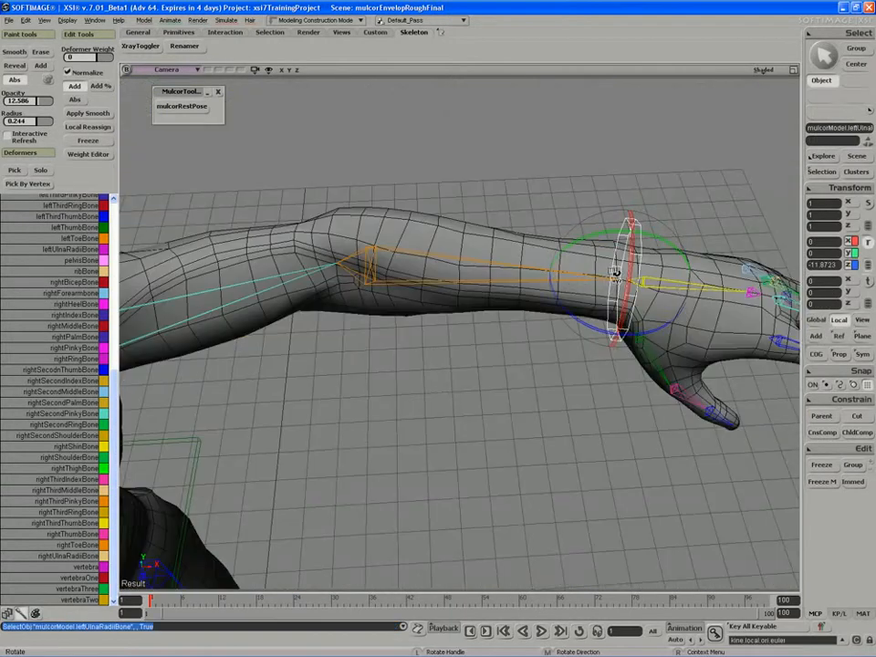
{"action": "left_click_drag", "start_coordinate": [634, 286], "coordinate": [628, 221]}
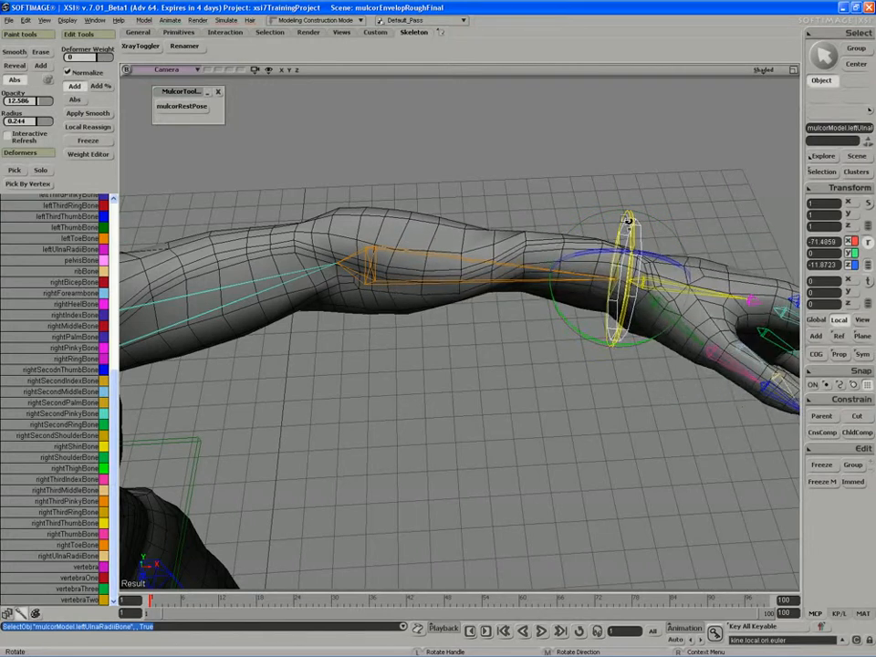
- Select the body mesh to show its envelope points around the twisted left forearm
{"action": "key", "text": "s"}
{"action": "right_click_drag", "start_coordinate": [627, 222], "coordinate": [629, 263]}
{"action": "key", "text": "space"}
{"action": "key", "text": "s"}
{"action": "right_click_drag", "start_coordinate": [497, 245], "coordinate": [526, 257]}
{"action": "key", "text": "s"}
{"action": "left_click", "coordinate": [534, 253]}
{"action": "key", "text": "s"}
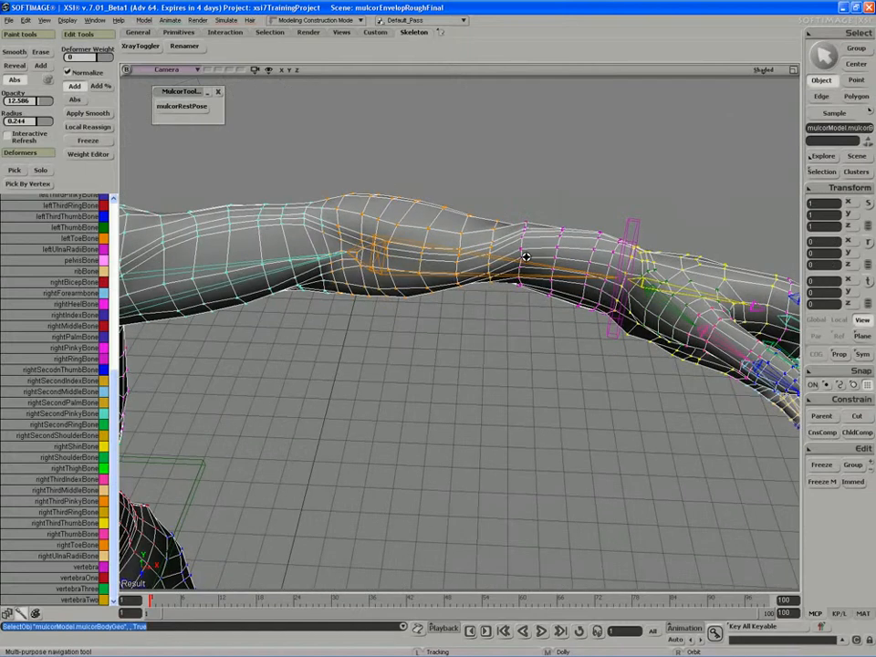
{"action": "left_click_drag", "start_coordinate": [526, 256], "coordinate": [476, 339]}
{"action": "middle_click_drag", "start_coordinate": [476, 339], "coordinate": [424, 354]}
{"action": "right_click_drag", "start_coordinate": [424, 354], "coordinate": [433, 344]}
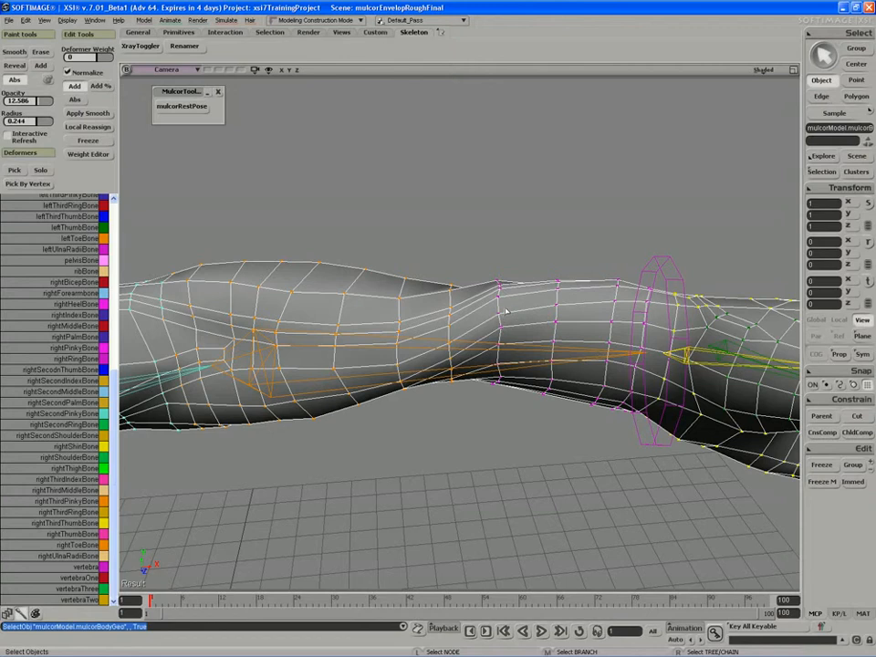
- Select the forearm point loop immediately on the elbow side of the sharp twist crease
{"action": "key", "text": "t"}
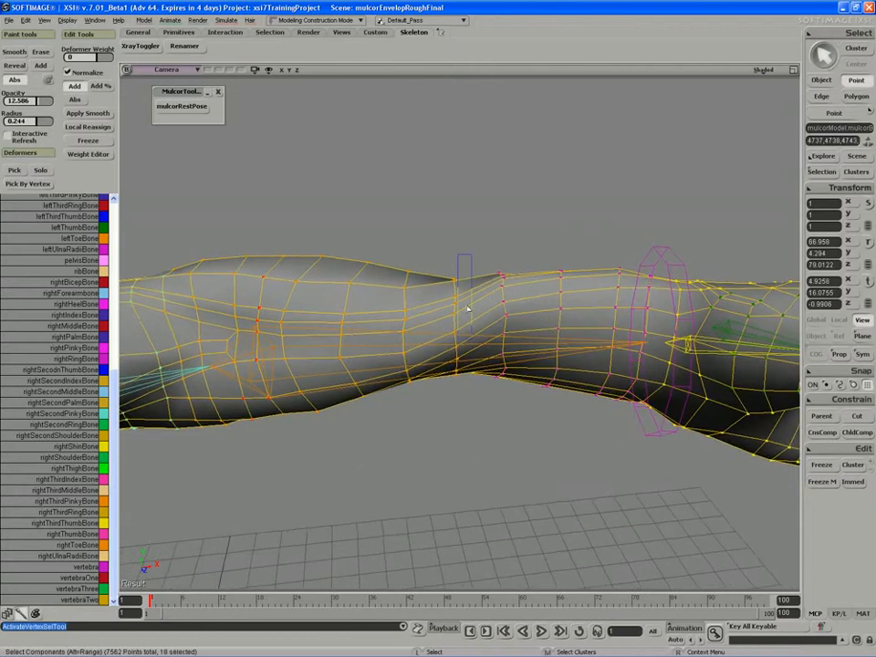
{"action": "left_click_drag", "start_coordinate": [468, 308], "coordinate": [441, 398]}
{"action": "key", "text": "s"}
{"action": "right_click_drag", "start_coordinate": [442, 397], "coordinate": [432, 370]}
{"action": "left_click_drag", "start_coordinate": [433, 370], "coordinate": [430, 371]}
{"action": "middle_click_drag", "start_coordinate": [429, 372], "coordinate": [445, 356]}
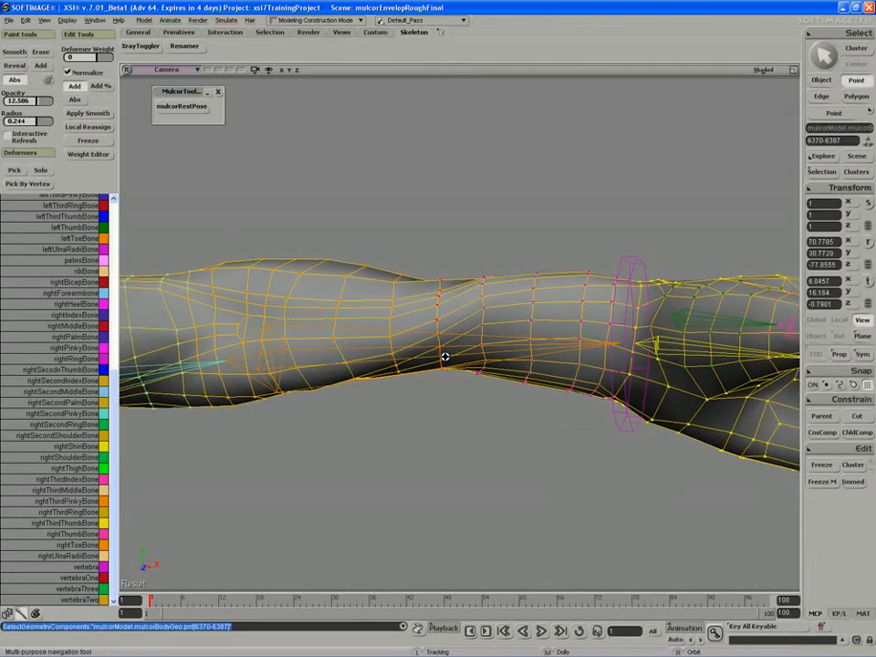
- Open the Weight Editor for the selected loop and filter it to show only the deformers that influence these points
{"action": "key", "text": "ctrl+e"}
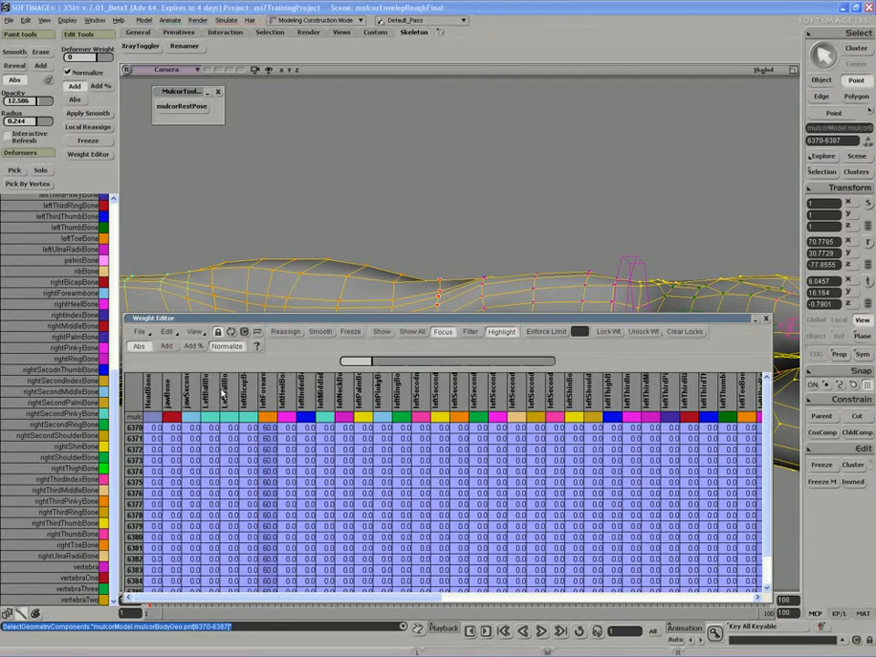
{"action": "left_click_drag", "start_coordinate": [414, 321], "coordinate": [419, 330]}
{"action": "key", "text": "s"}
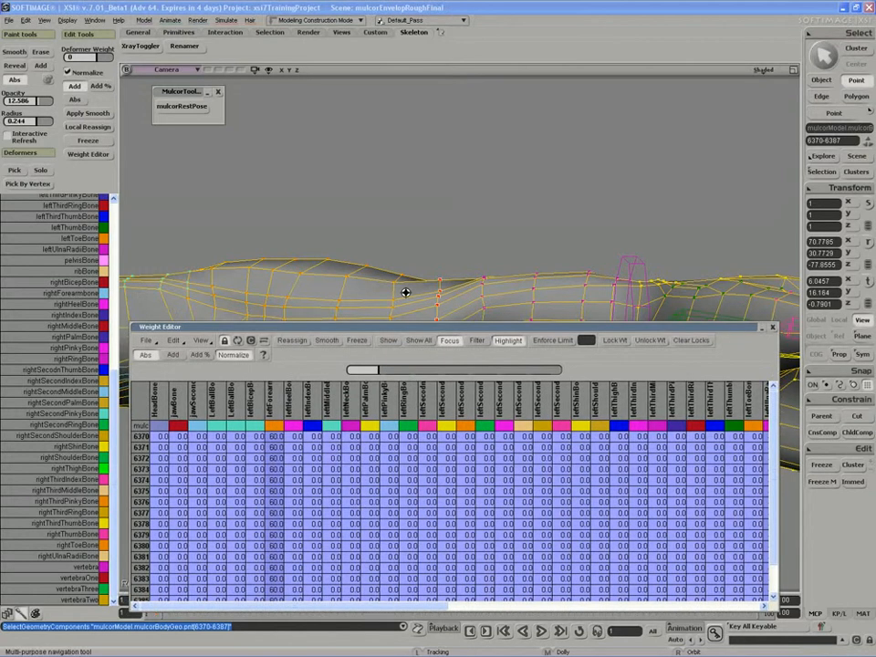
{"action": "left_click_drag", "start_coordinate": [405, 291], "coordinate": [409, 241]}
{"action": "right_click_drag", "start_coordinate": [408, 241], "coordinate": [430, 225]}
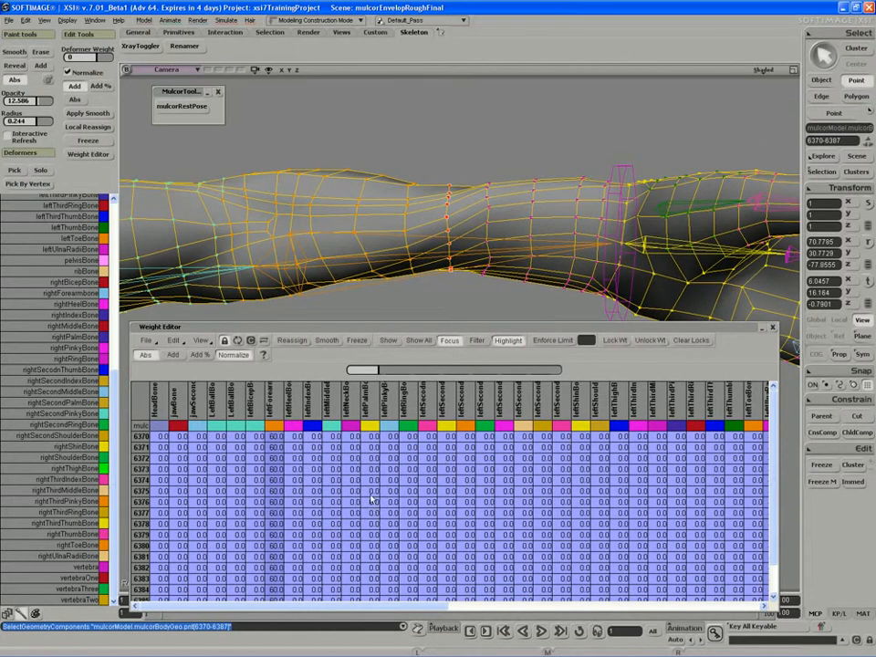
{"action": "left_click", "coordinate": [202, 342]}
{"action": "left_click", "coordinate": [203, 400]}
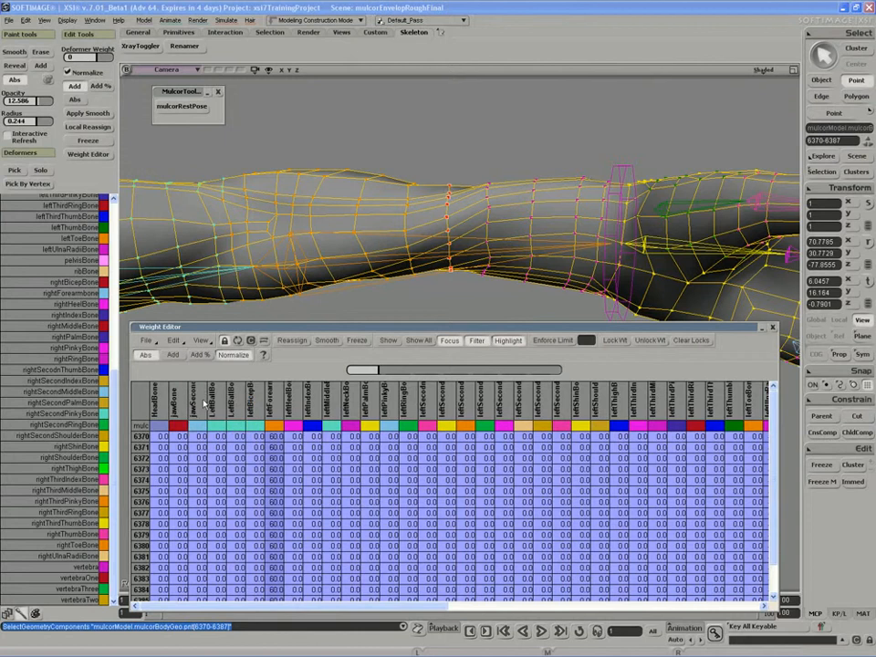
{"action": "left_click", "coordinate": [239, 339]}
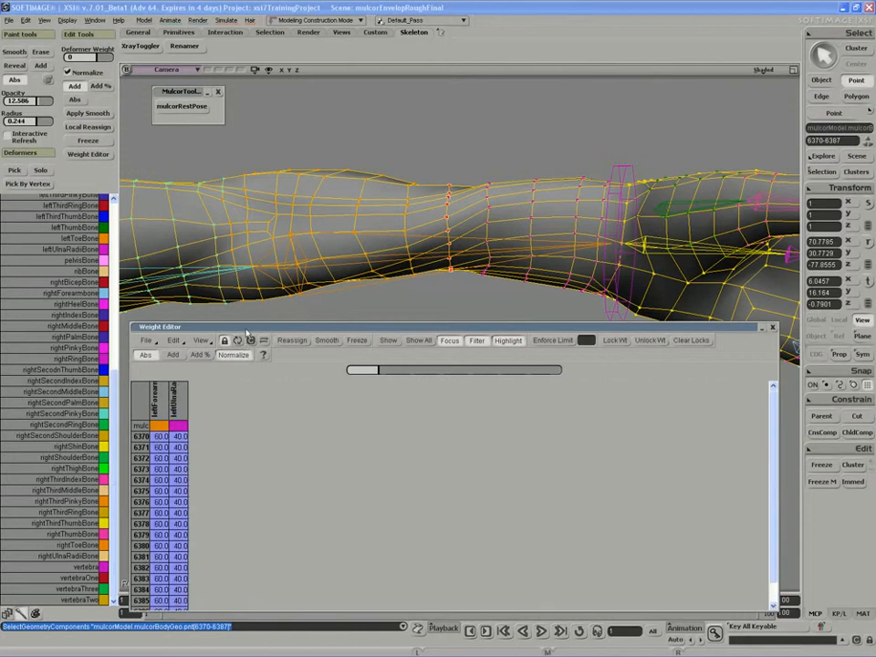
{"action": "left_click_drag", "start_coordinate": [245, 328], "coordinate": [260, 322]}
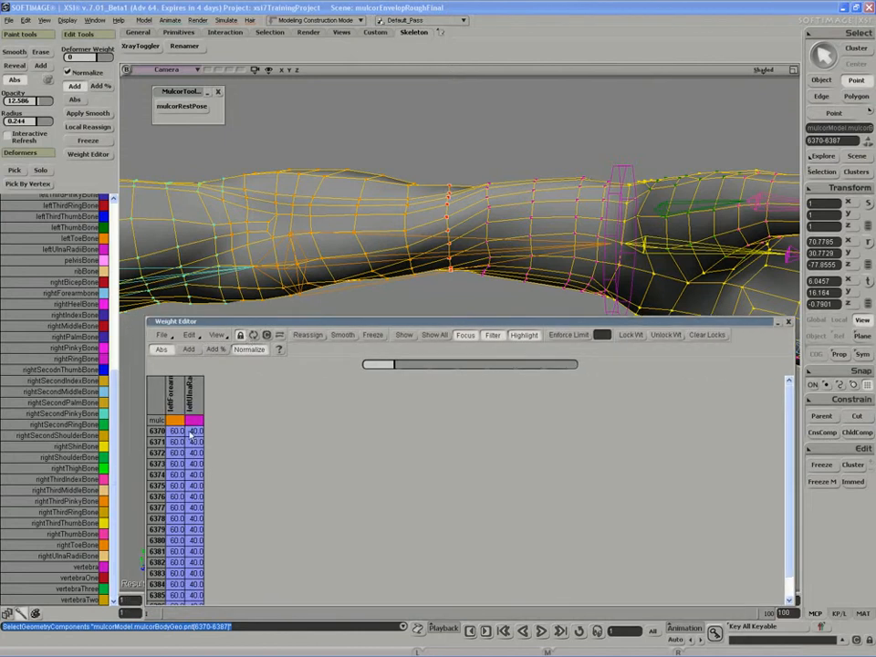
- Set the left ulna/radius bone's weight to 70 on the selected forearm loop
{"action": "key", "text": "s"}
{"action": "left_click_drag", "start_coordinate": [256, 262], "coordinate": [250, 243]}
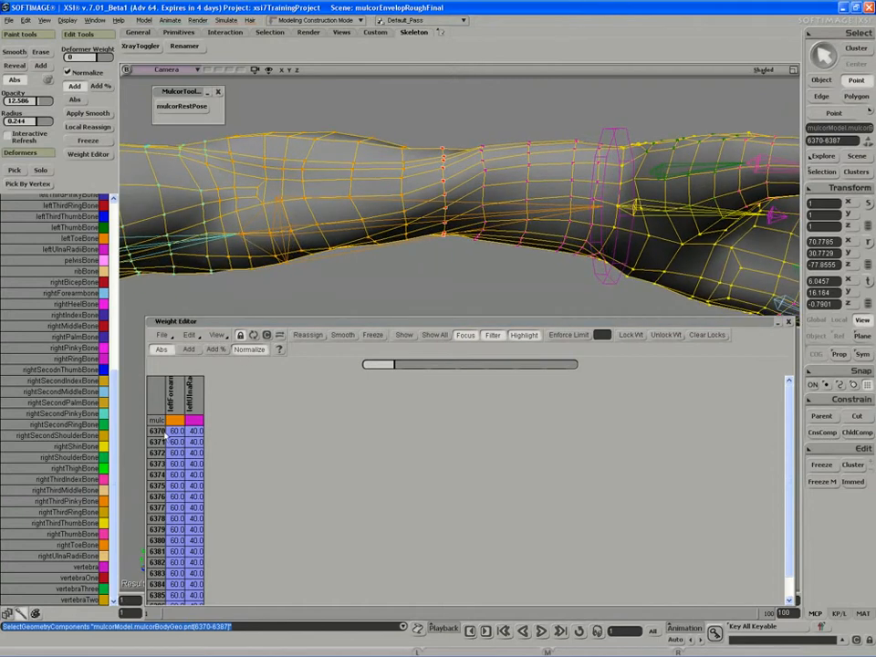
{"action": "left_click", "coordinate": [172, 403]}
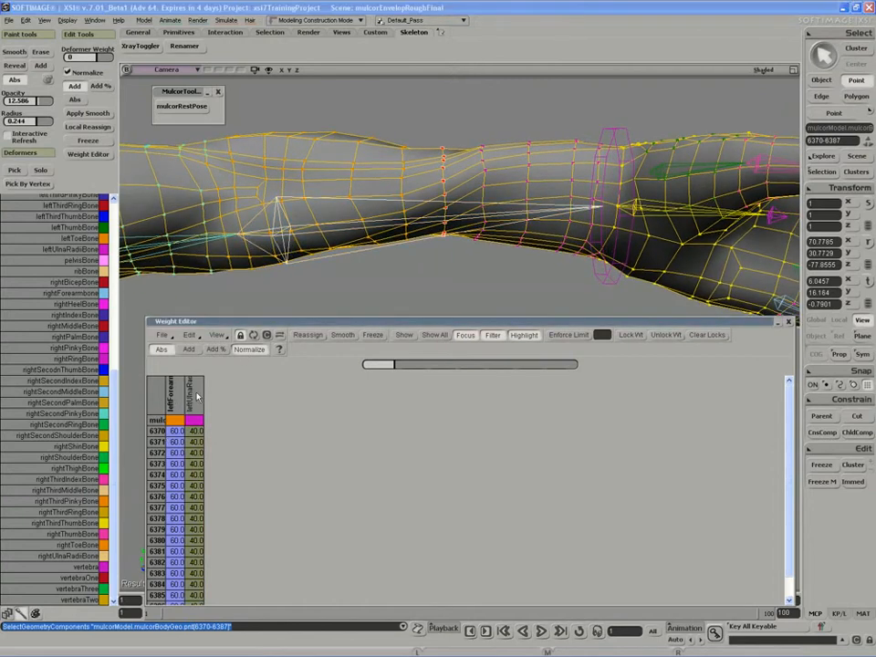
{"action": "left_click", "coordinate": [195, 393]}
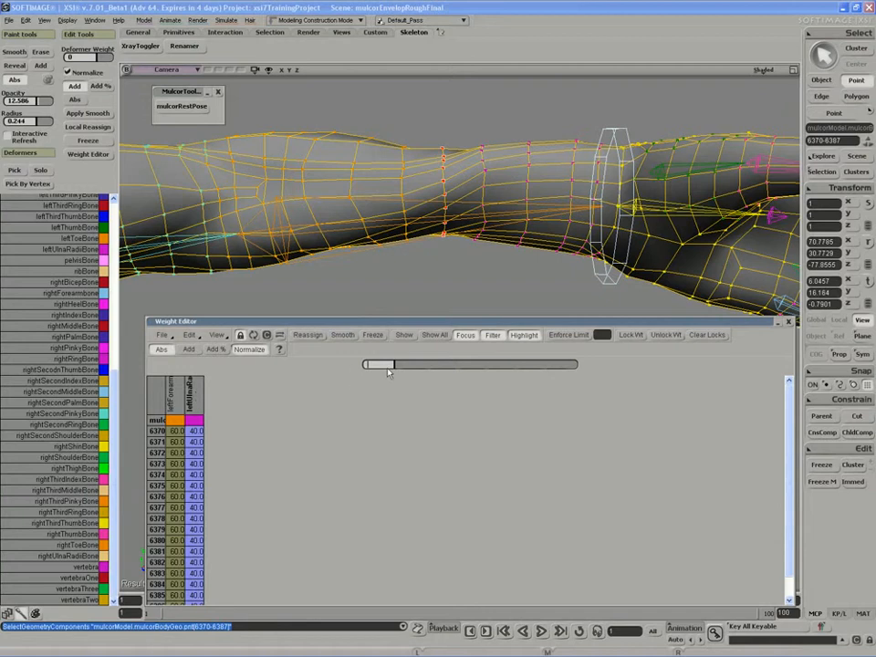
{"action": "left_click_drag", "start_coordinate": [387, 367], "coordinate": [522, 365]}
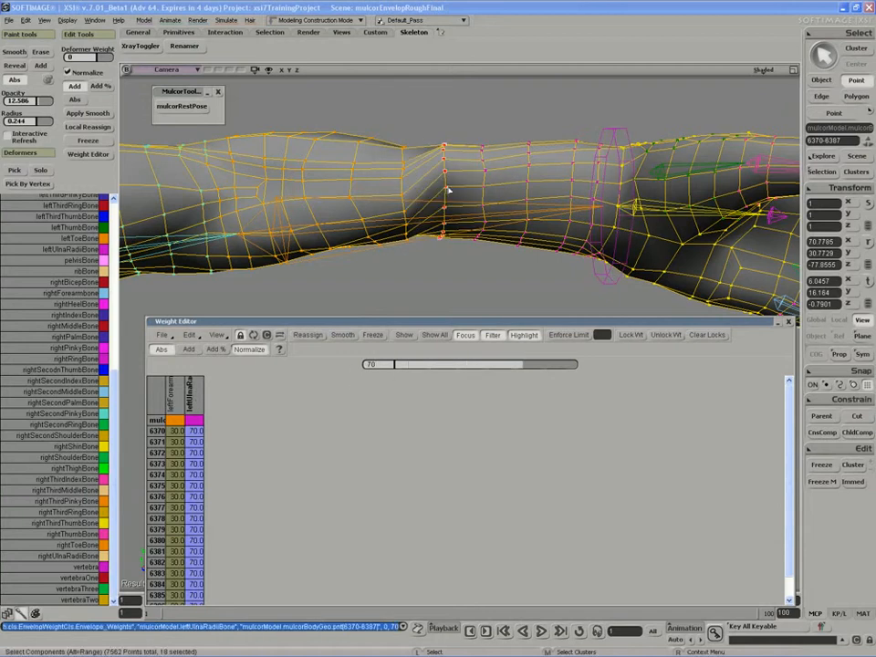
- Select the adjacent loop toward the elbow and set its left ulna/radius bone weight to 58.1
{"action": "left_click_drag", "start_coordinate": [428, 139], "coordinate": [398, 262]}
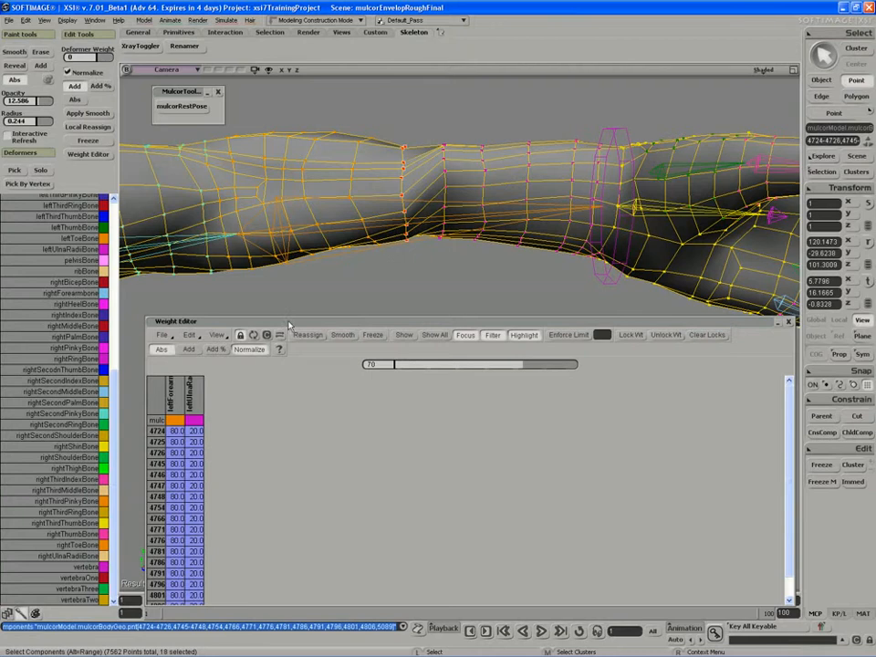
{"action": "left_click_drag", "start_coordinate": [518, 366], "coordinate": [507, 367]}
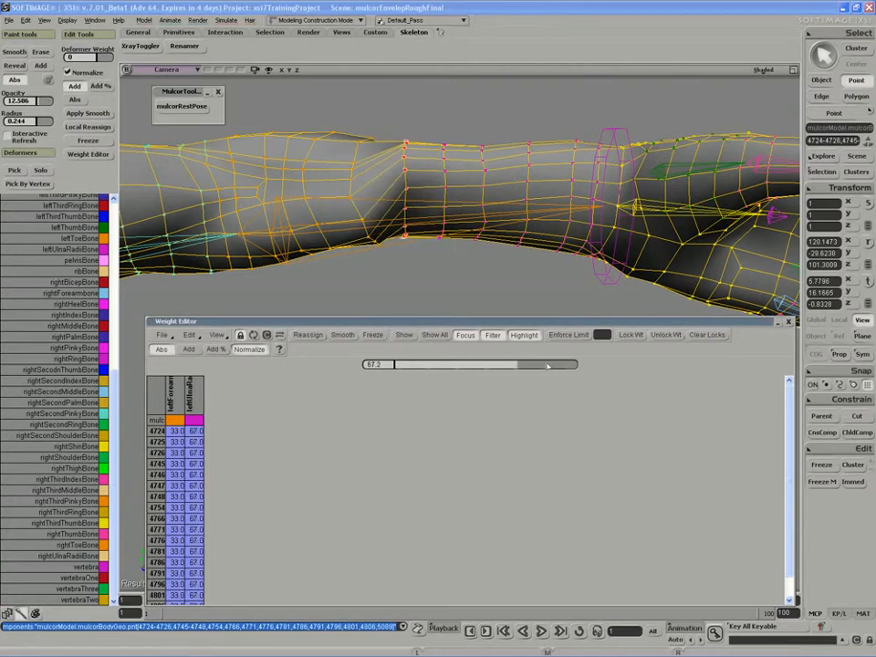
{"action": "left_click_drag", "start_coordinate": [570, 367], "coordinate": [383, 363], "text": "ctrl"}
- Select the loop on the wrist side of the 70-weighted loop and set its left ulna/radius bone weight to 82.3
{"action": "key", "text": "s"}
{"action": "left_click_drag", "start_coordinate": [399, 267], "coordinate": [378, 280]}
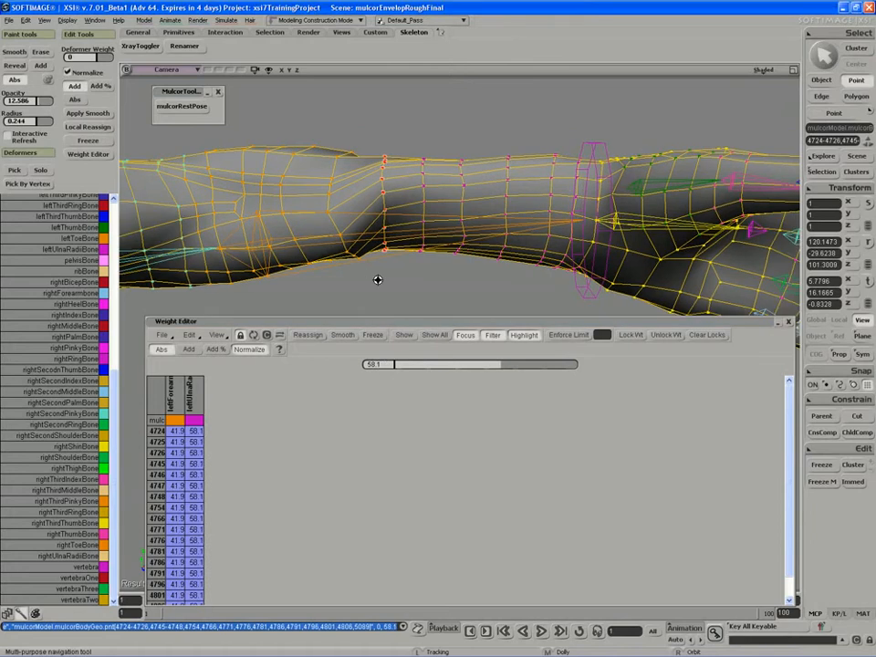
{"action": "left_click_drag", "start_coordinate": [436, 270], "coordinate": [437, 270]}
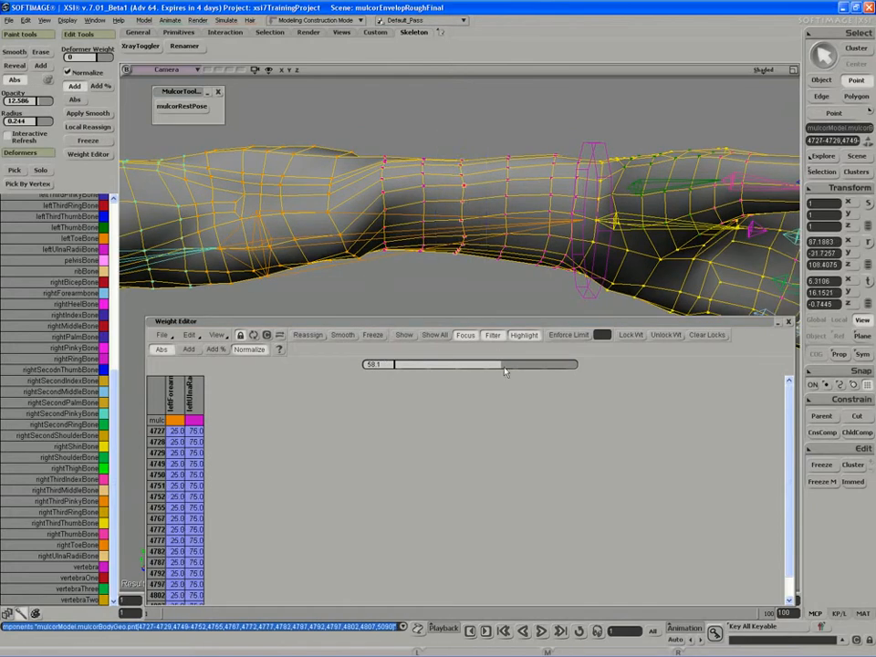
{"action": "left_click_drag", "start_coordinate": [504, 366], "coordinate": [655, 361], "text": "ctrl"}
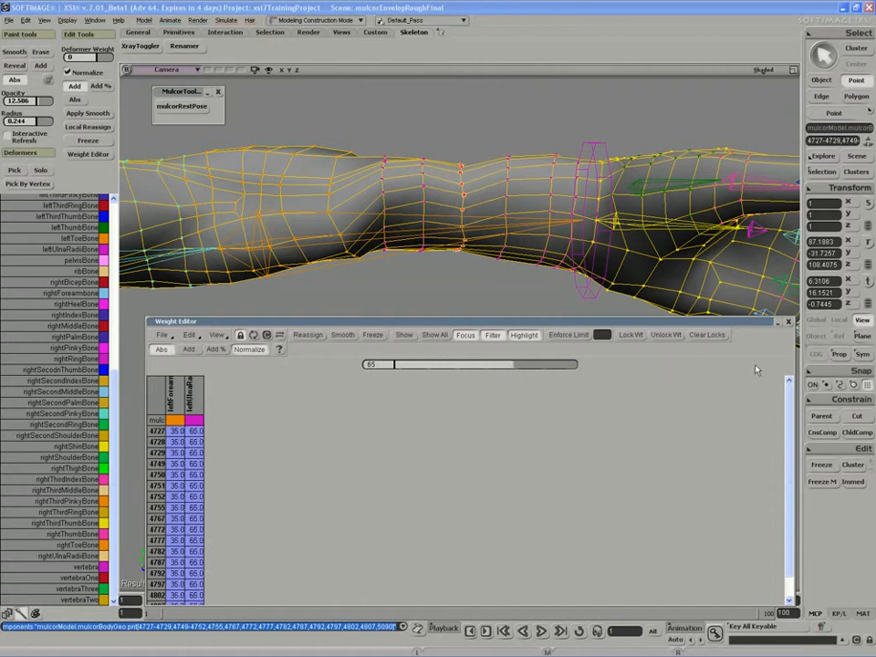
{"action": "left_click_drag", "start_coordinate": [756, 369], "coordinate": [804, 368], "text": "ctrl"}
{"action": "left_click_drag", "start_coordinate": [518, 366], "coordinate": [609, 366], "text": "ctrl"}
{"action": "left_click_drag", "start_coordinate": [523, 365], "coordinate": [546, 367]}
- Select the next forearm point loop toward the elbow, points 5658-5675, beside the loop weighted at 58.1
{"action": "key", "text": "s"}
{"action": "middle_click_drag", "start_coordinate": [490, 300], "coordinate": [467, 282]}
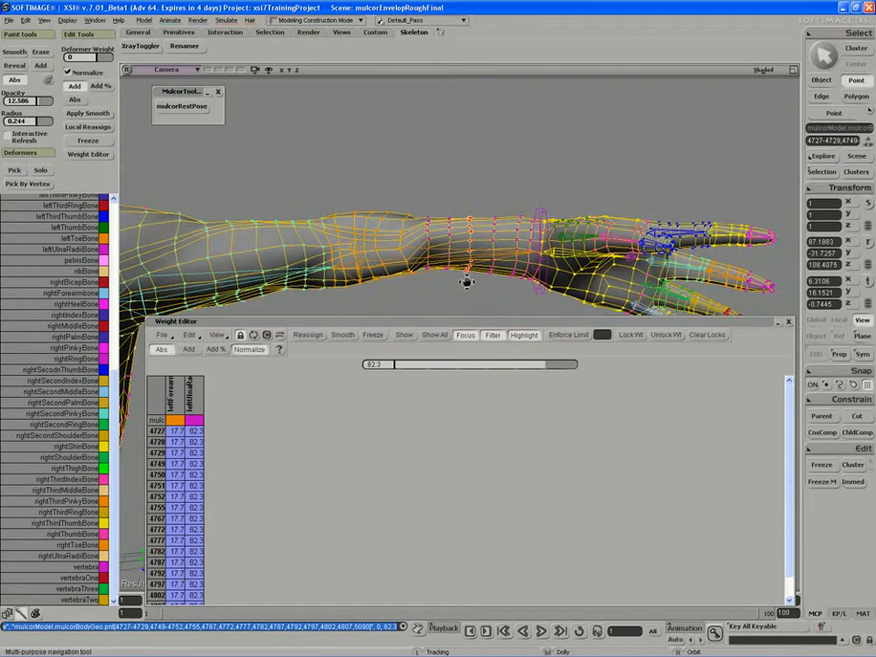
{"action": "right_click_drag", "start_coordinate": [467, 282], "coordinate": [269, 245]}
{"action": "key", "text": "s"}
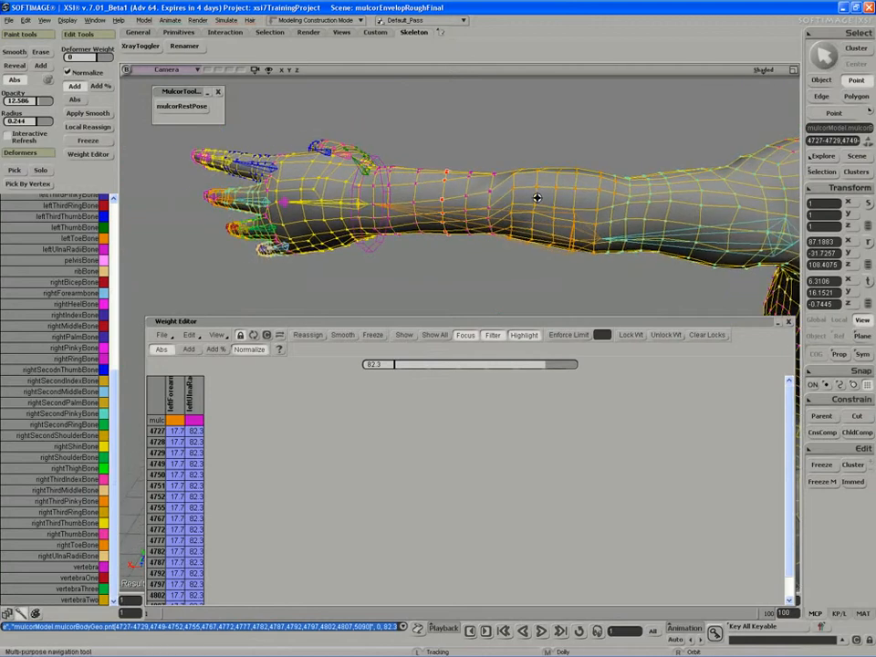
{"action": "right_click_drag", "start_coordinate": [536, 195], "coordinate": [530, 148]}
{"action": "key", "text": "s"}
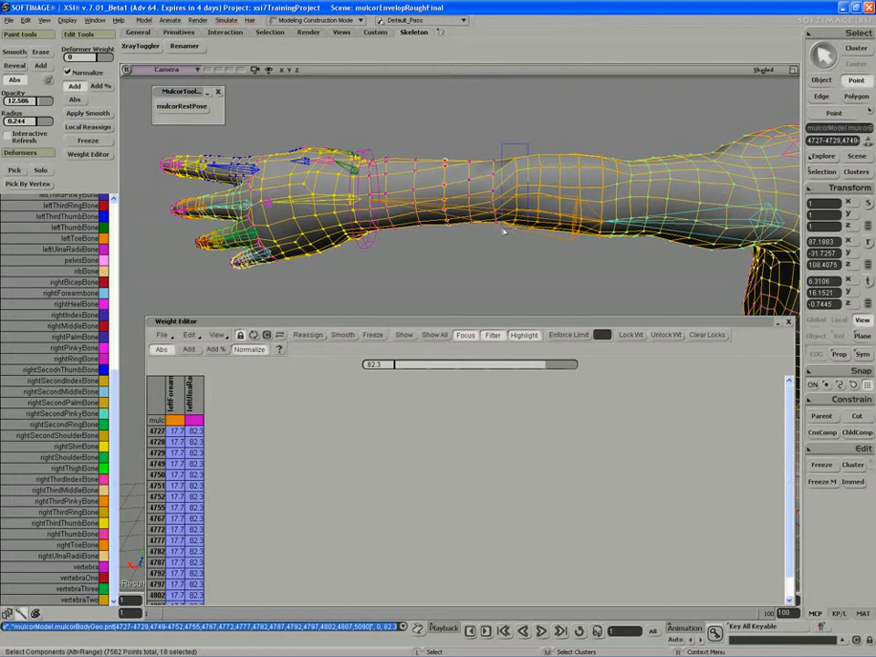
{"action": "left_click_drag", "start_coordinate": [503, 230], "coordinate": [505, 235]}
{"action": "key", "text": "s"}
{"action": "right_click_drag", "start_coordinate": [504, 234], "coordinate": [503, 225]}
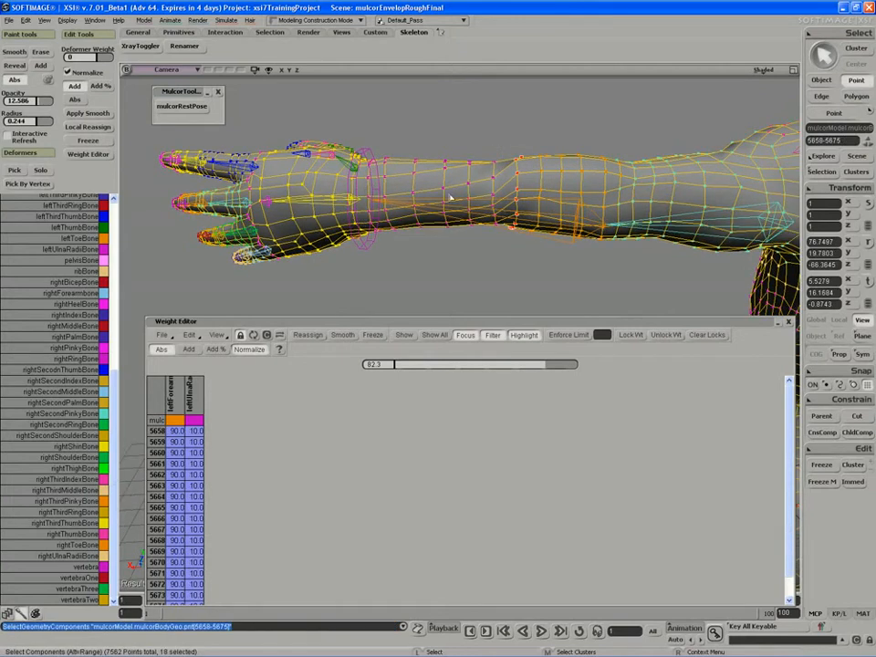
- Set the left ulna/radius bone's weight to 33 on the selected forearm loop
{"action": "key", "text": "s"}
{"action": "right_click_drag", "start_coordinate": [450, 197], "coordinate": [525, 182]}
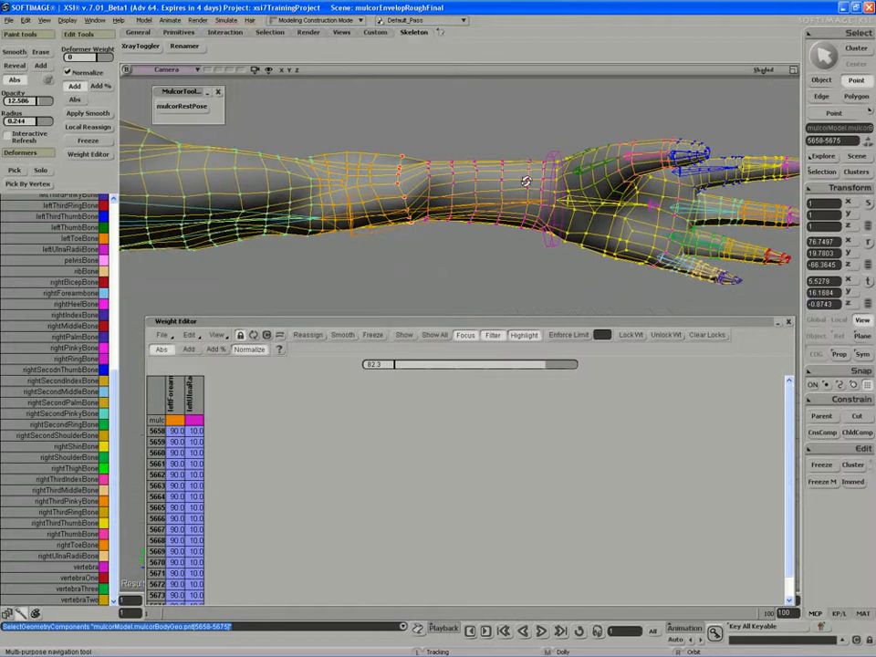
{"action": "left_click", "coordinate": [191, 398]}
{"action": "left_click_drag", "start_coordinate": [407, 367], "coordinate": [553, 366]}
{"action": "left_click_drag", "start_coordinate": [432, 368], "coordinate": [455, 366]}
{"action": "key", "text": "s"}
{"action": "right_click_drag", "start_coordinate": [432, 257], "coordinate": [412, 324]}
{"action": "left_click_drag", "start_coordinate": [451, 365], "coordinate": [456, 364]}
{"action": "right_click_drag", "start_coordinate": [343, 273], "coordinate": [325, 250]}
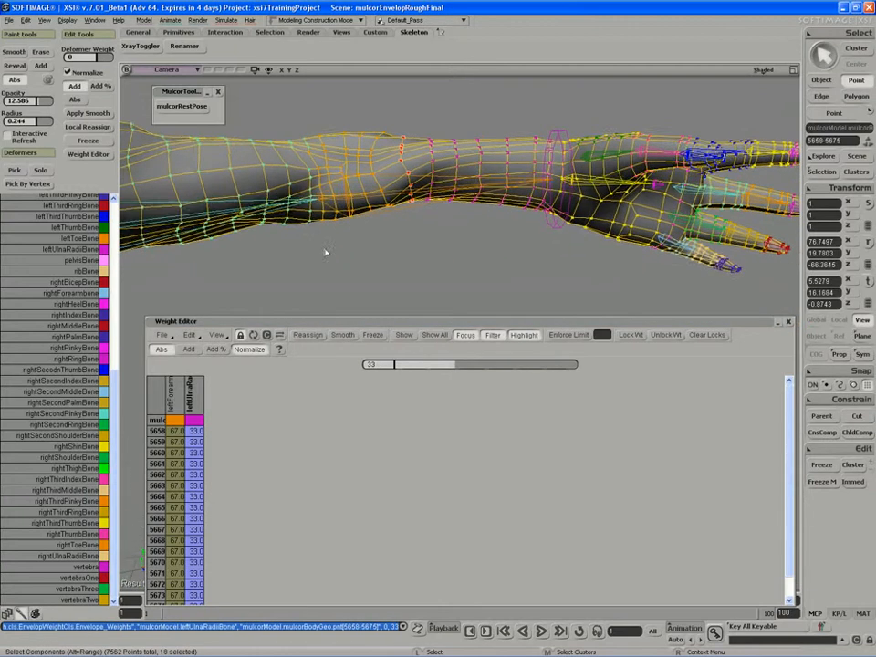
- Select the next point loop toward the elbow and add its missing point 4742 to the selection
{"action": "right_click_drag", "start_coordinate": [175, 270], "coordinate": [314, 154]}
{"action": "key", "text": "space"}
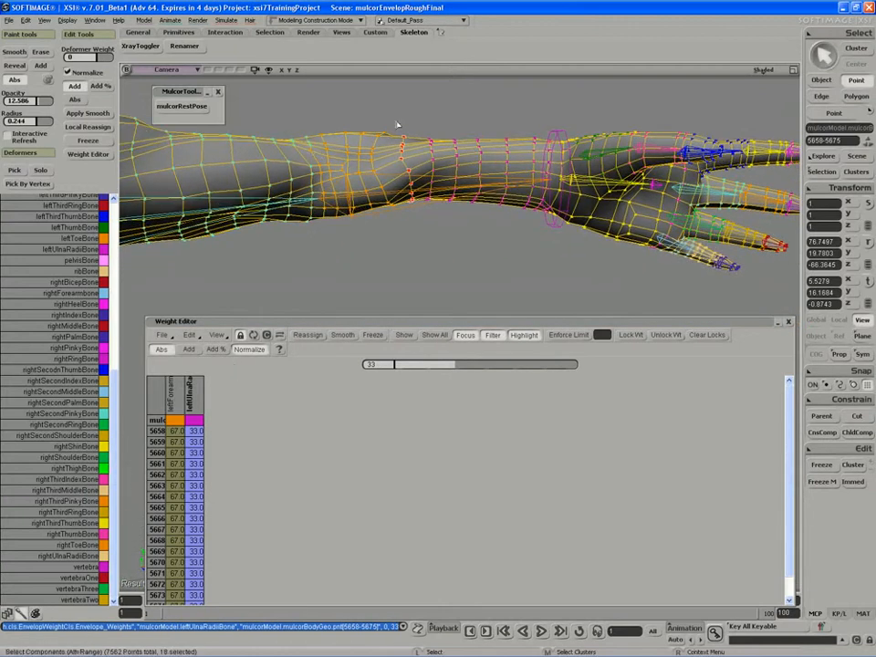
{"action": "left_click_drag", "start_coordinate": [380, 217], "coordinate": [369, 140]}
{"action": "key", "text": "s"}
{"action": "right_click_drag", "start_coordinate": [372, 157], "coordinate": [345, 197]}
{"action": "left_click", "coordinate": [363, 177], "text": "shift"}
{"action": "key", "text": "s"}
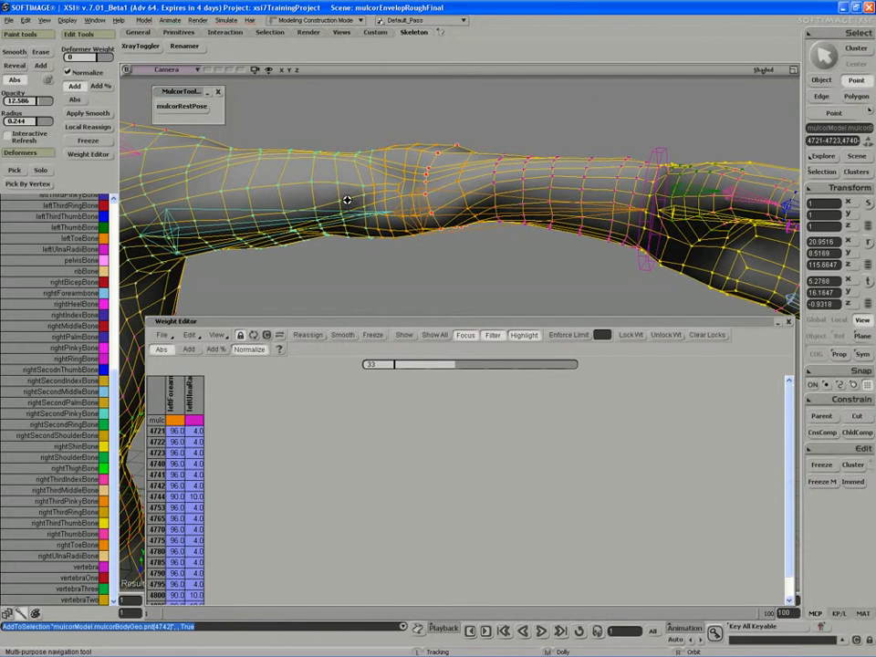
- Set the left ulna/radius bone's weight to 18.1 on the selected loop, checking the forearm's shape from several angles
{"action": "left_click", "coordinate": [190, 391]}
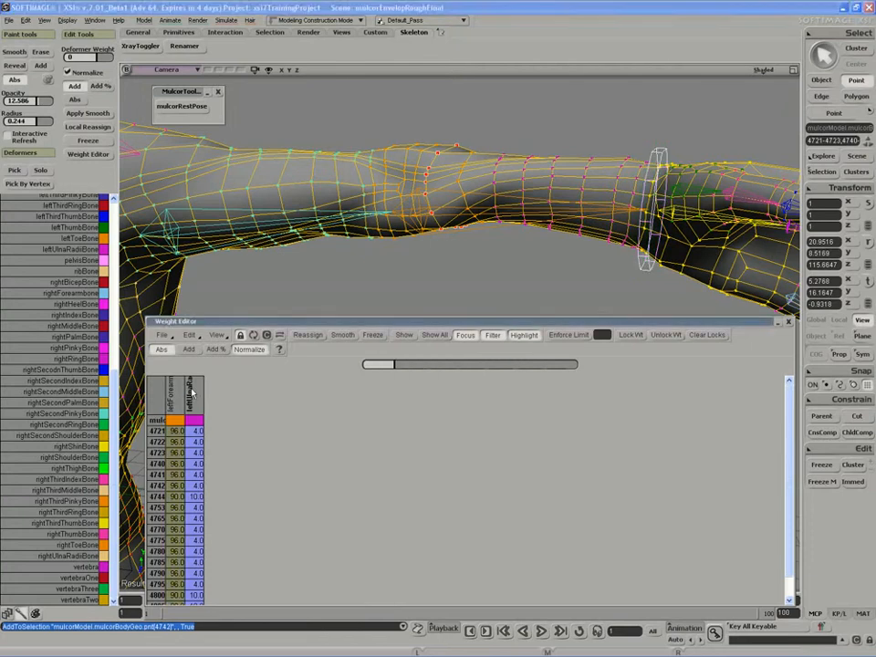
{"action": "right_click_drag", "start_coordinate": [432, 203], "coordinate": [453, 204]}
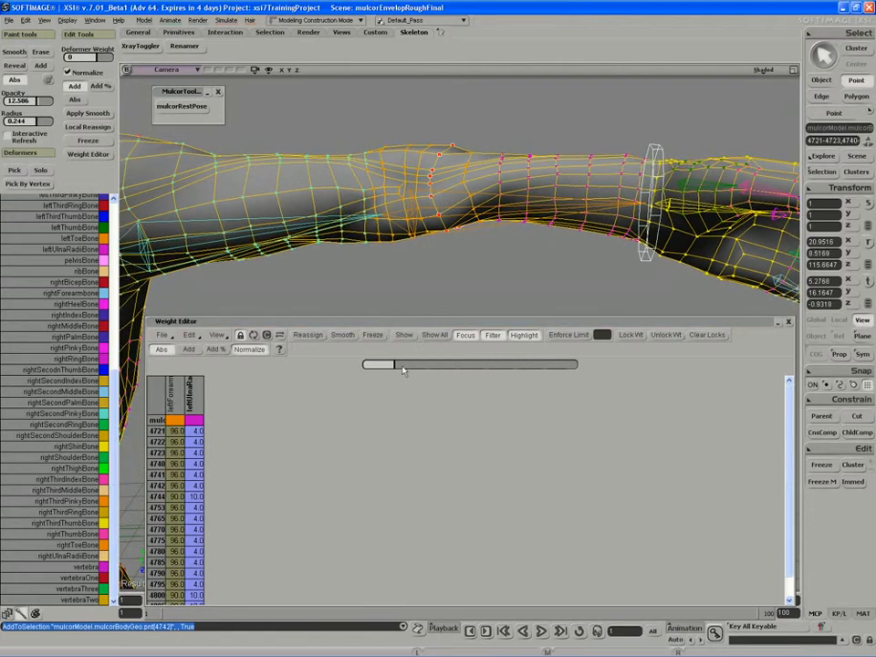
{"action": "left_click_drag", "start_coordinate": [400, 365], "coordinate": [688, 367]}
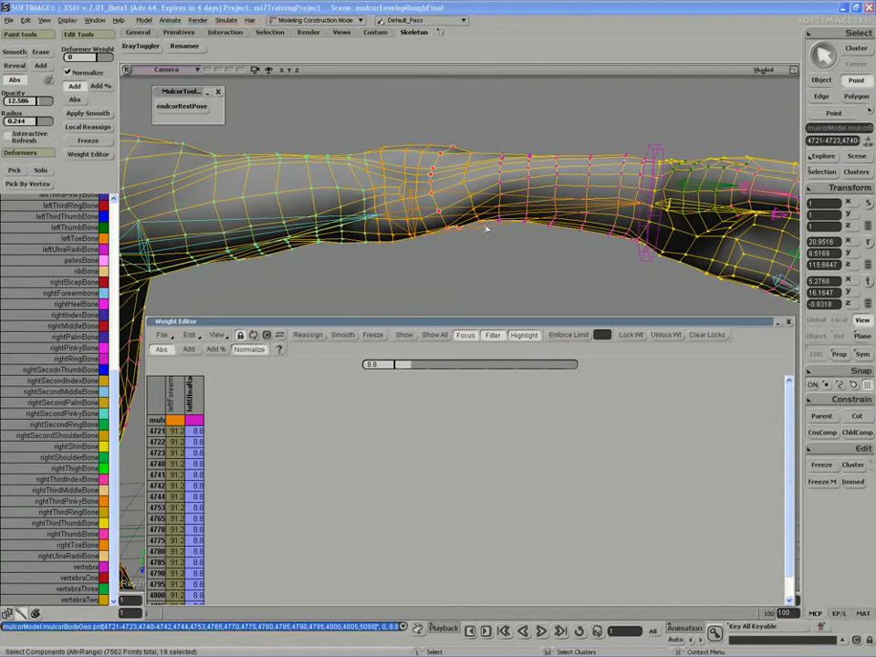
{"action": "right_click_drag", "start_coordinate": [484, 227], "coordinate": [491, 222]}
{"action": "right_click_drag", "start_coordinate": [563, 146], "coordinate": [643, 205]}
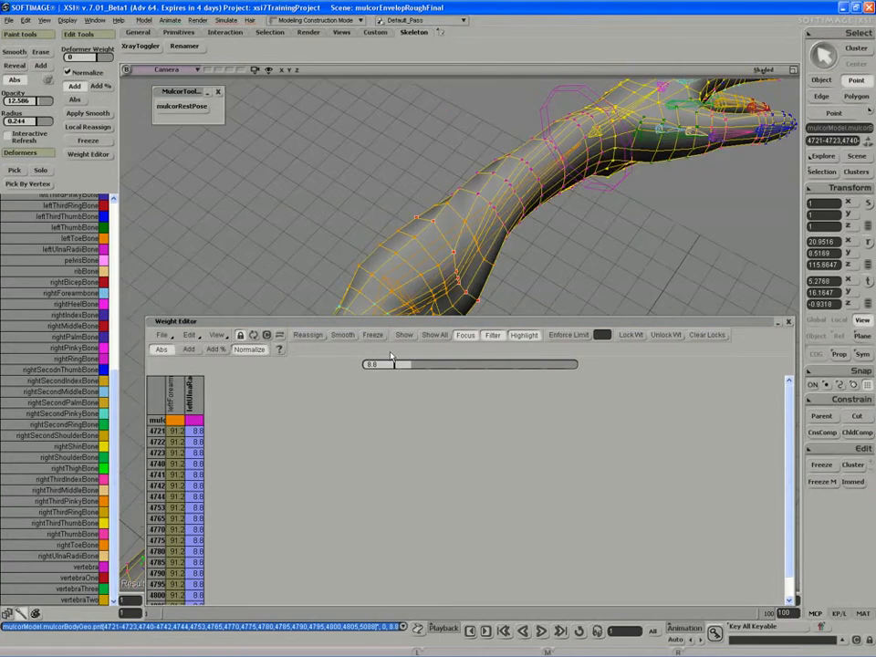
{"action": "left_click_drag", "start_coordinate": [418, 367], "coordinate": [689, 371]}
{"action": "key", "text": "s"}
{"action": "right_click_drag", "start_coordinate": [489, 194], "coordinate": [401, 179]}
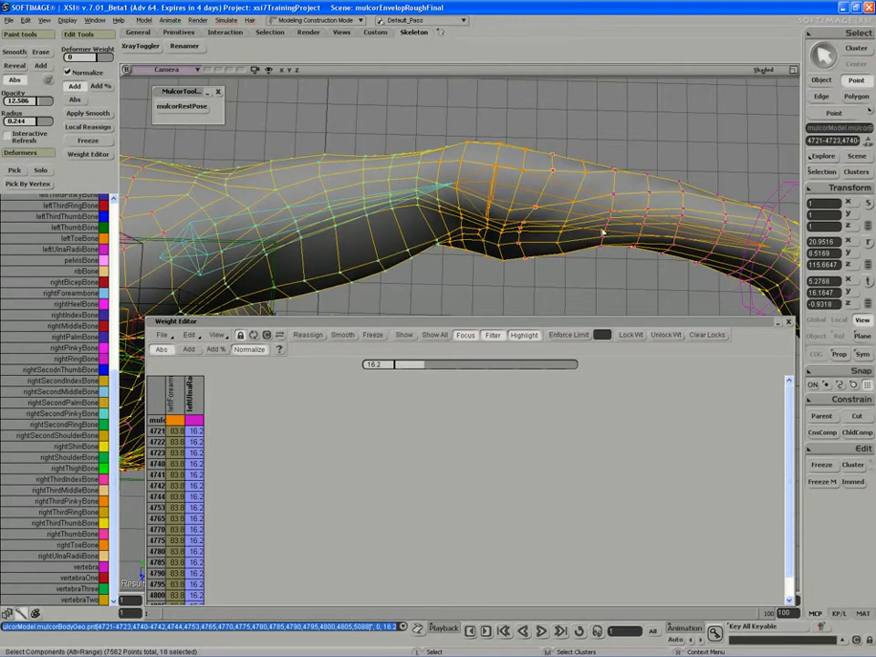
{"action": "left_click_drag", "start_coordinate": [434, 369], "coordinate": [508, 368]}
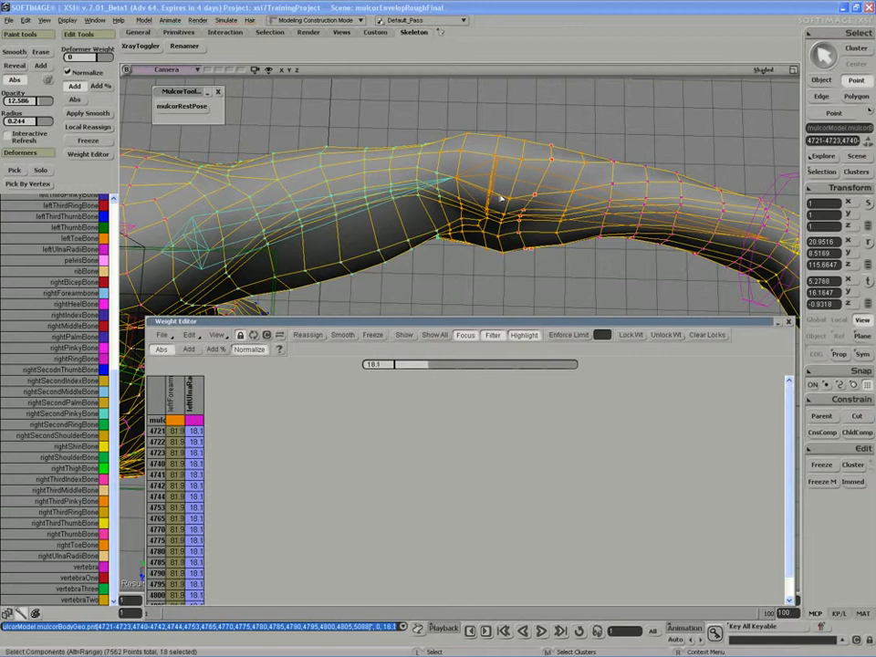
- Select the loop nearest the elbow, points 5676-5693, and remove the stray points 4721 and 4722 from the selection
{"action": "right_click_drag", "start_coordinate": [498, 196], "coordinate": [493, 125]}
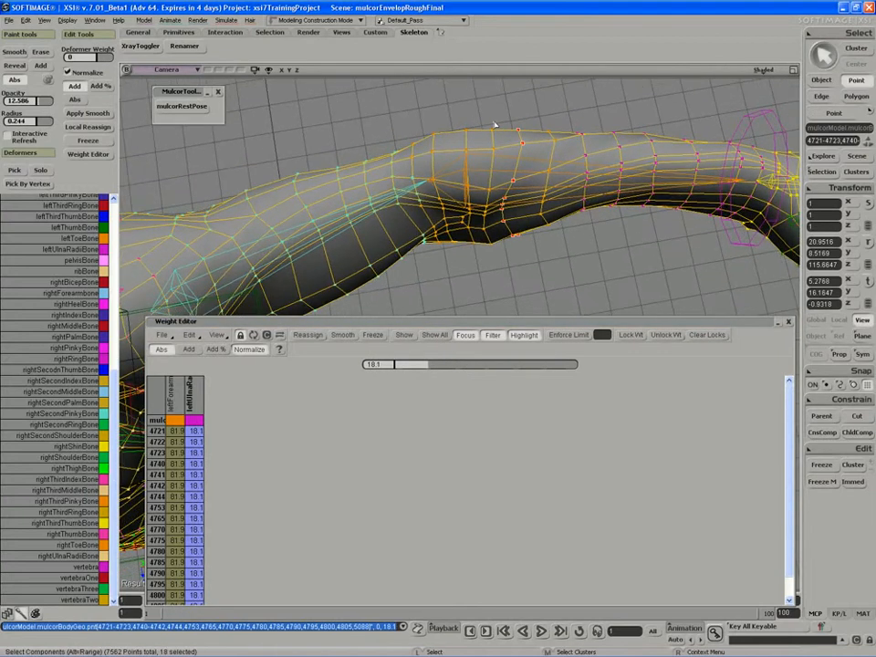
{"action": "left_click", "coordinate": [481, 275]}
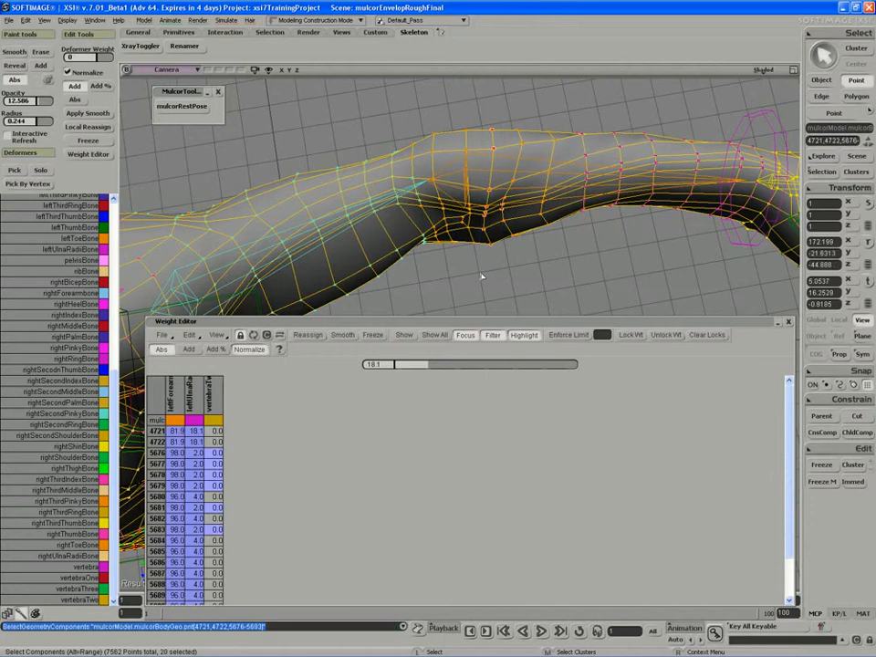
{"action": "left_click", "coordinate": [503, 211], "text": "ctrl"}
{"action": "left_click", "coordinate": [502, 198], "text": "ctrl"}
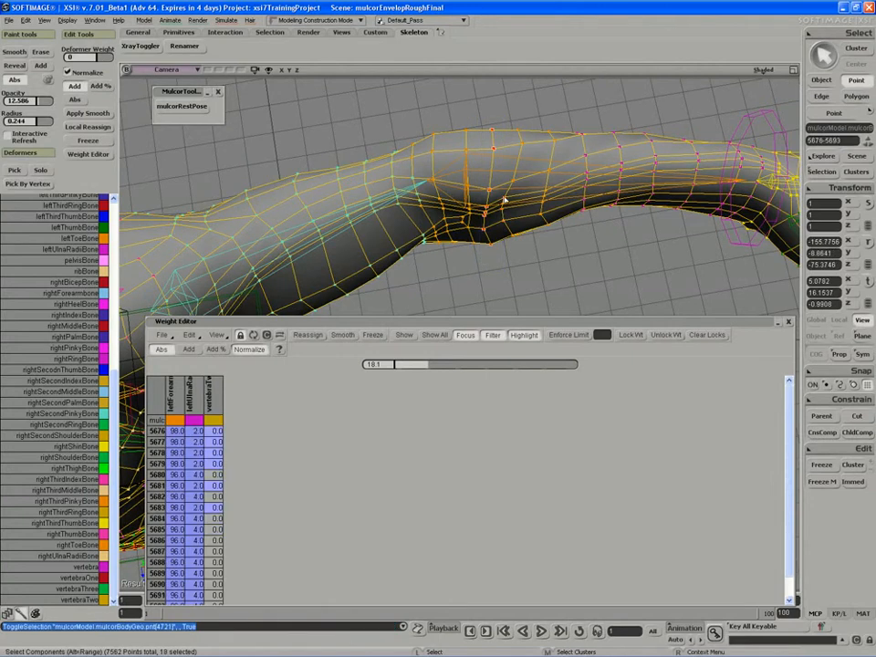
{"action": "right_click_drag", "start_coordinate": [503, 198], "coordinate": [431, 217]}
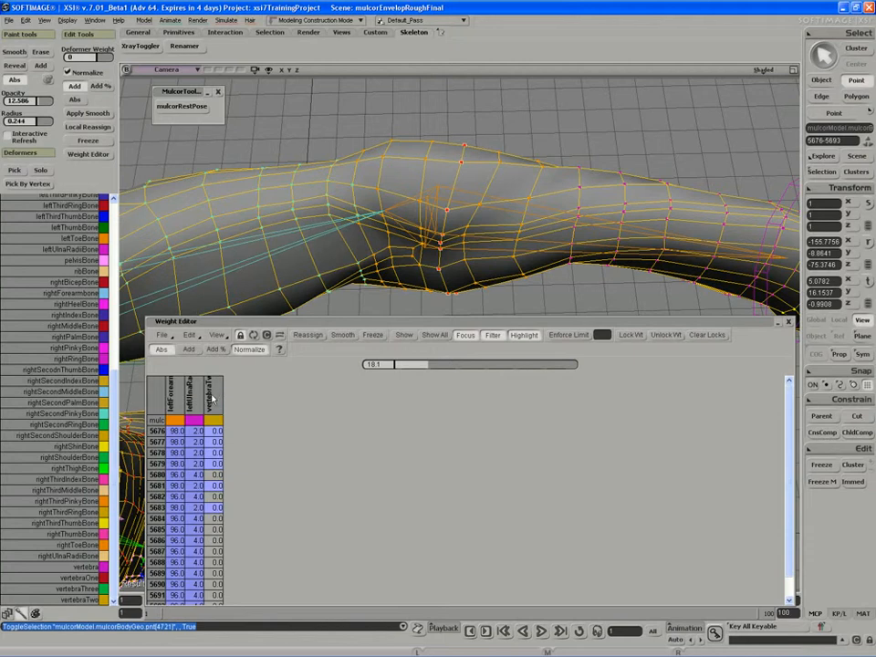
- Set the left ulna/radius bone's weight to 5.9 on the selected loop near the elbow
{"action": "mouse_move", "coordinate": [790, 430]}
{"action": "left_mouse_down"}
{"action": "mouse_move", "coordinate": [790, 467]}
{"action": "mouse_move", "coordinate": [790, 430]}
{"action": "left_mouse_up"}
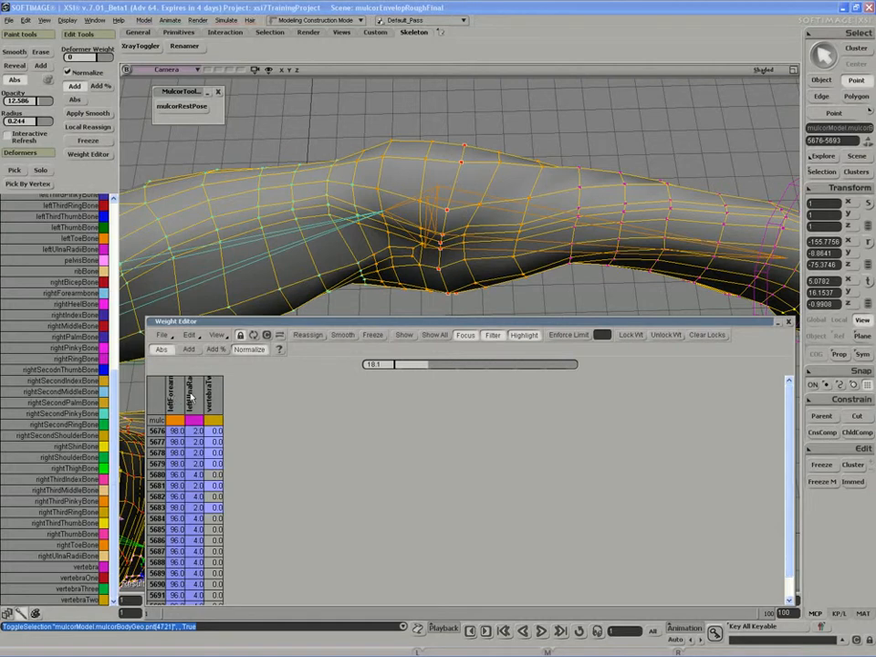
{"action": "left_click", "coordinate": [190, 411]}
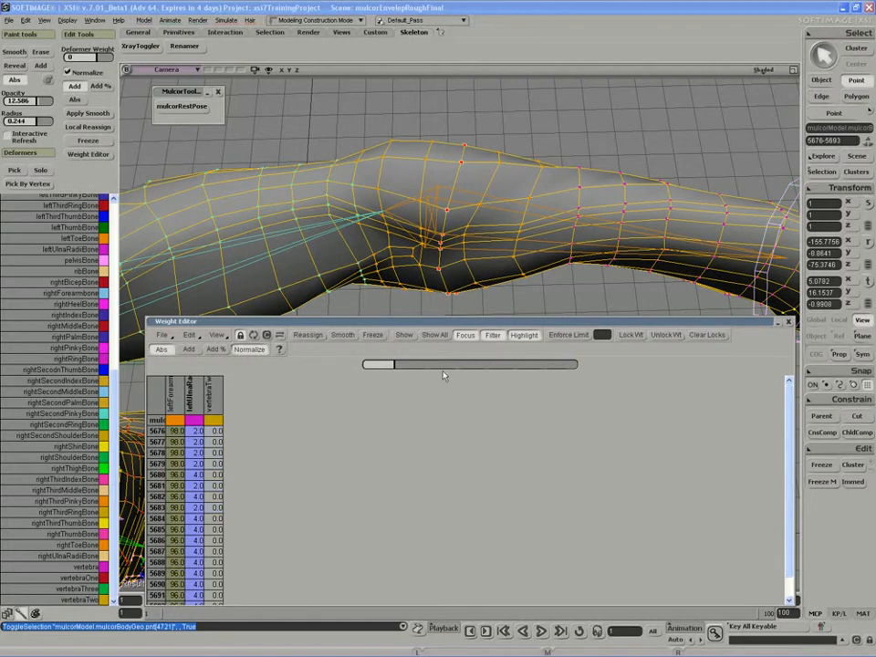
{"action": "left_click_drag", "start_coordinate": [404, 365], "coordinate": [604, 370]}
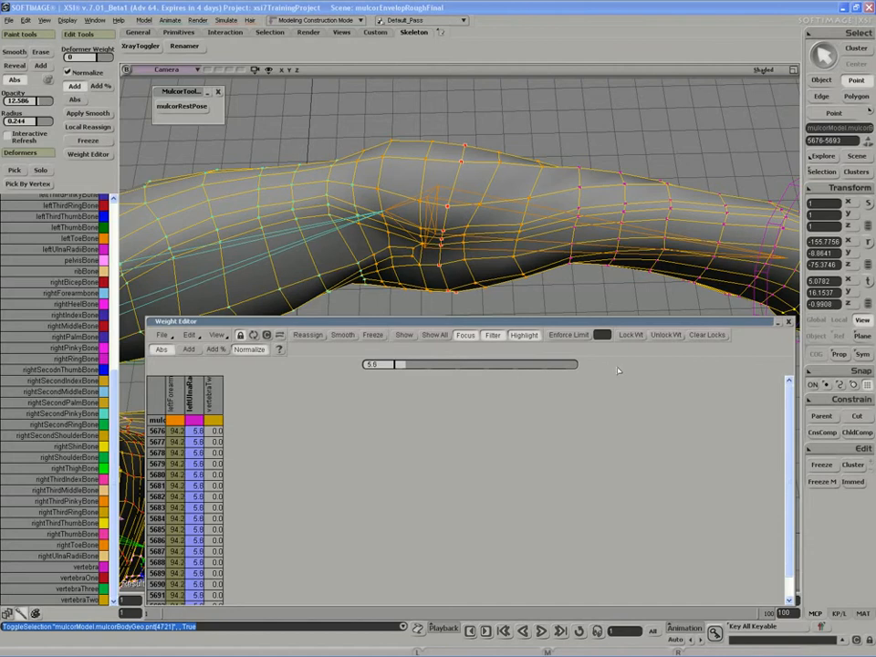
- Select the single point 5681 on the underside of the elbow loop and set its left ulna/radius bone weight to 7.1
{"action": "key", "text": "s"}
{"action": "mouse_move", "coordinate": [450, 214]}
{"action": "right_mouse_down"}
{"action": "mouse_move", "coordinate": [442, 188]}
{"action": "mouse_move", "coordinate": [427, 187]}
{"action": "mouse_move", "coordinate": [435, 213]}
{"action": "right_mouse_up"}
{"action": "key", "text": "s"}
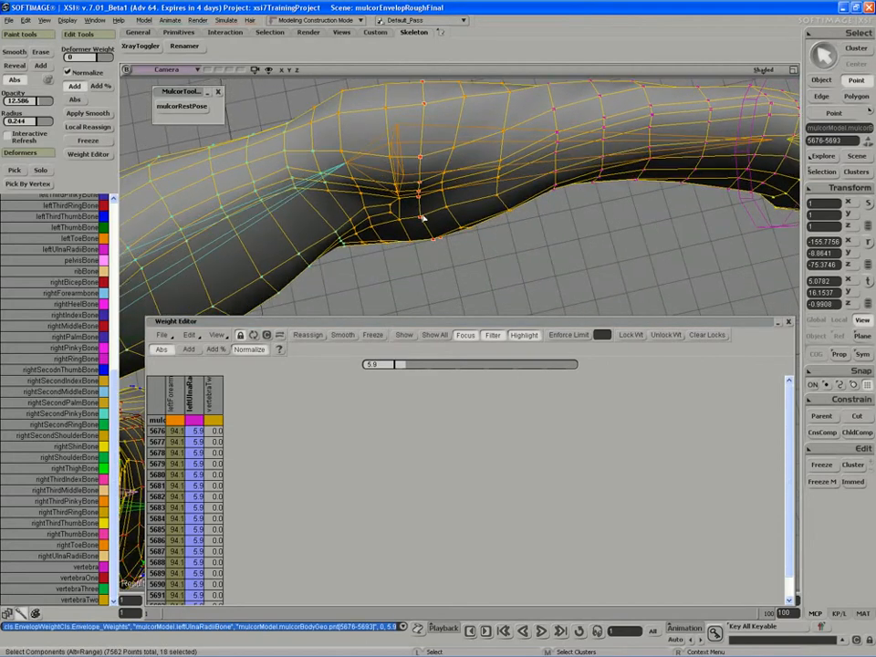
{"action": "left_click", "coordinate": [422, 217]}
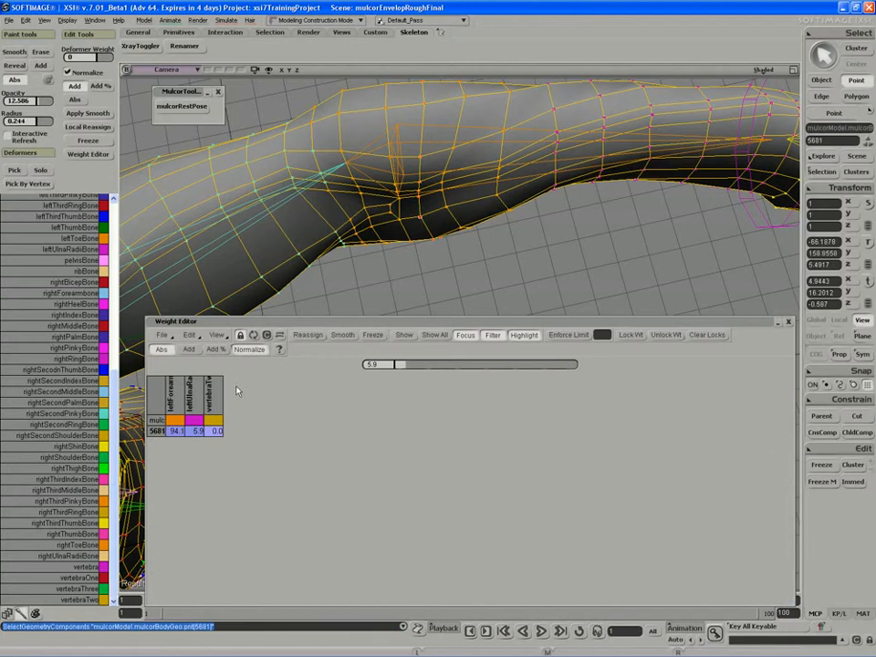
{"action": "left_click", "coordinate": [191, 402]}
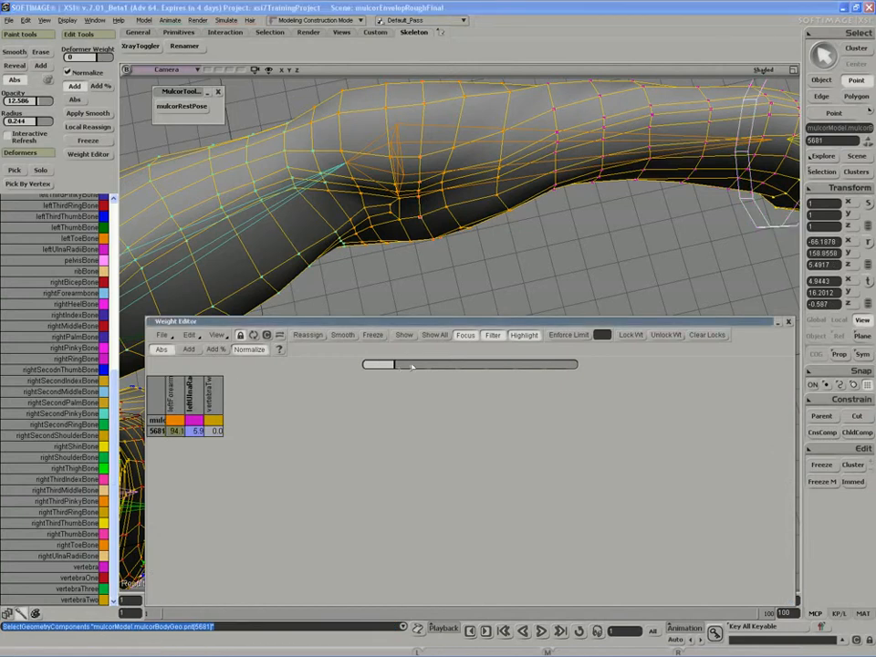
{"action": "left_click_drag", "start_coordinate": [411, 367], "coordinate": [438, 366]}
{"action": "left_click_drag", "start_coordinate": [530, 365], "coordinate": [566, 365]}
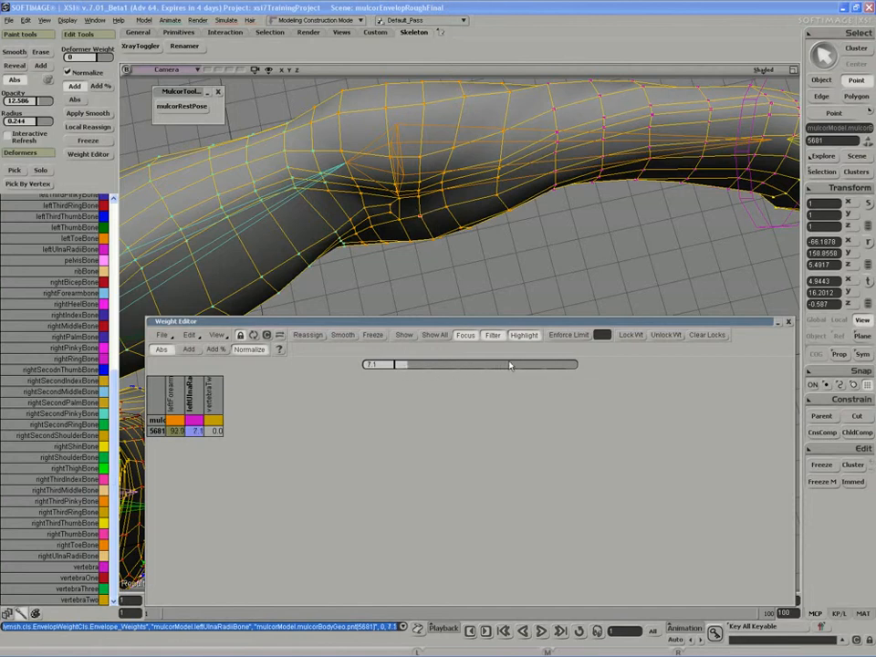
- Set the left ulna/radius bone's weight to 6.5 on point 5676 and to 8 on point 5677 of the elbow loop
{"action": "left_click", "coordinate": [421, 202]}
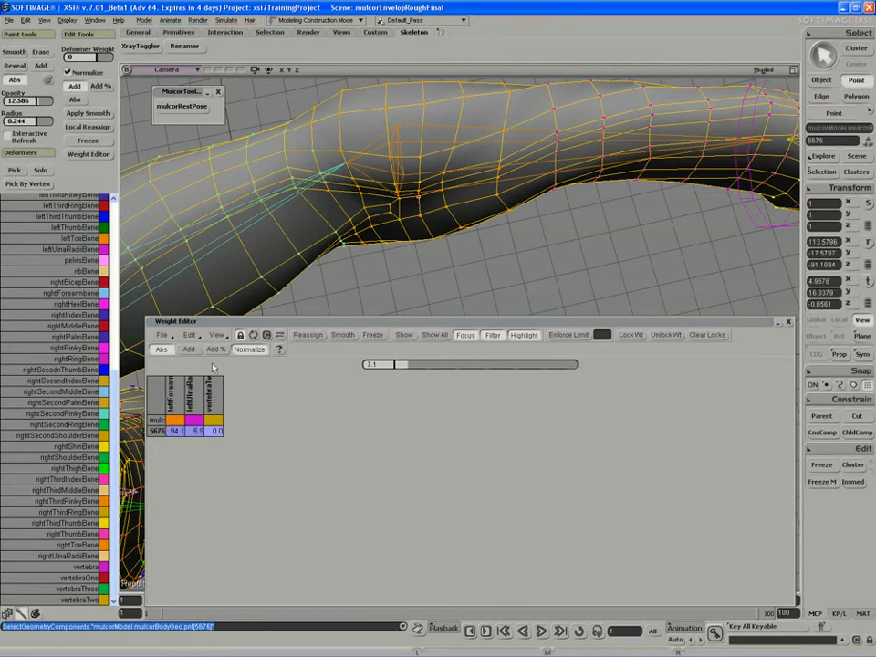
{"action": "left_click_drag", "start_coordinate": [399, 365], "coordinate": [364, 368]}
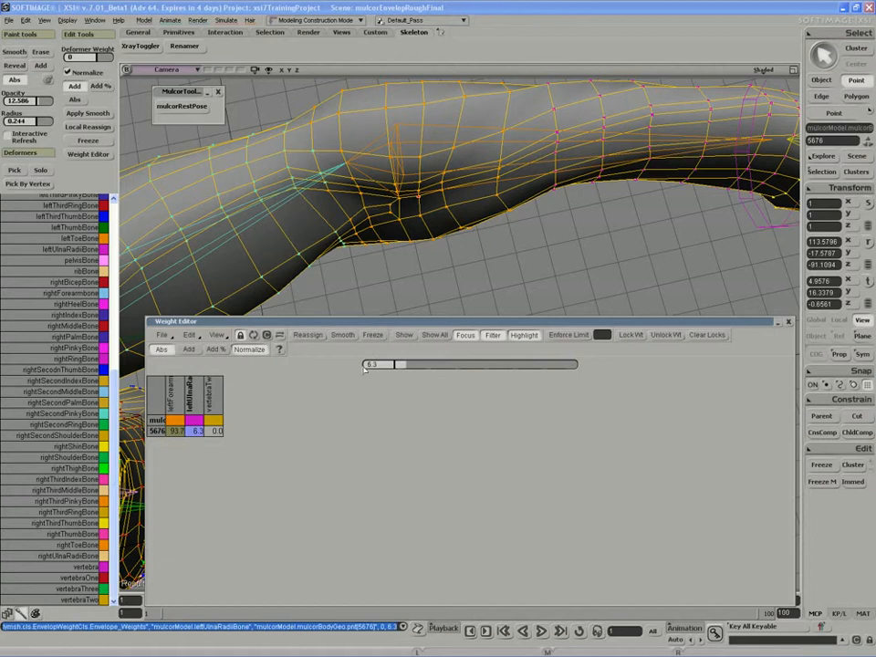
{"action": "left_click", "coordinate": [419, 192]}
{"action": "key", "text": "s"}
{"action": "right_click_drag", "start_coordinate": [404, 288], "coordinate": [378, 246]}
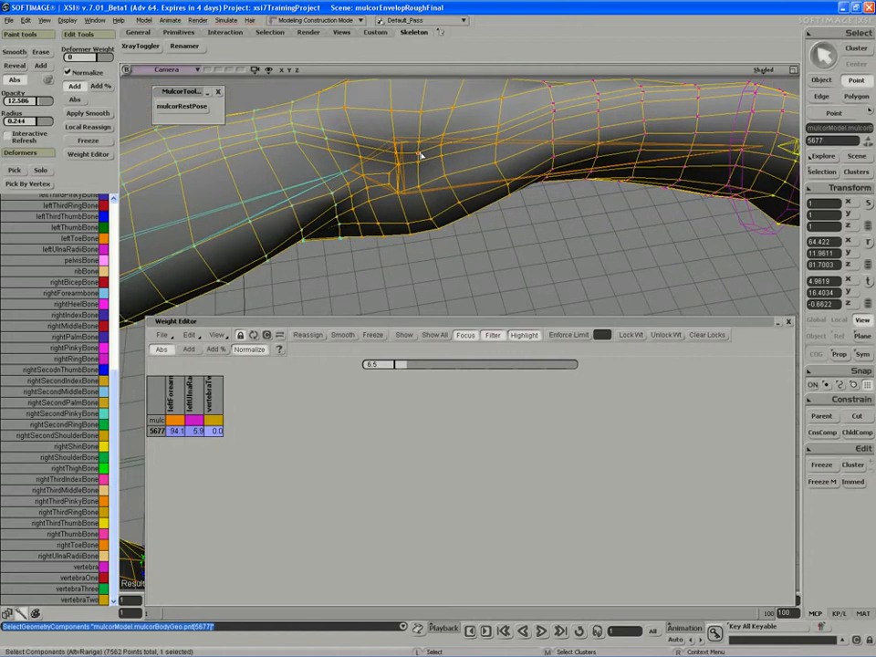
{"action": "left_click", "coordinate": [199, 401]}
{"action": "left_click_drag", "start_coordinate": [414, 370], "coordinate": [512, 369]}
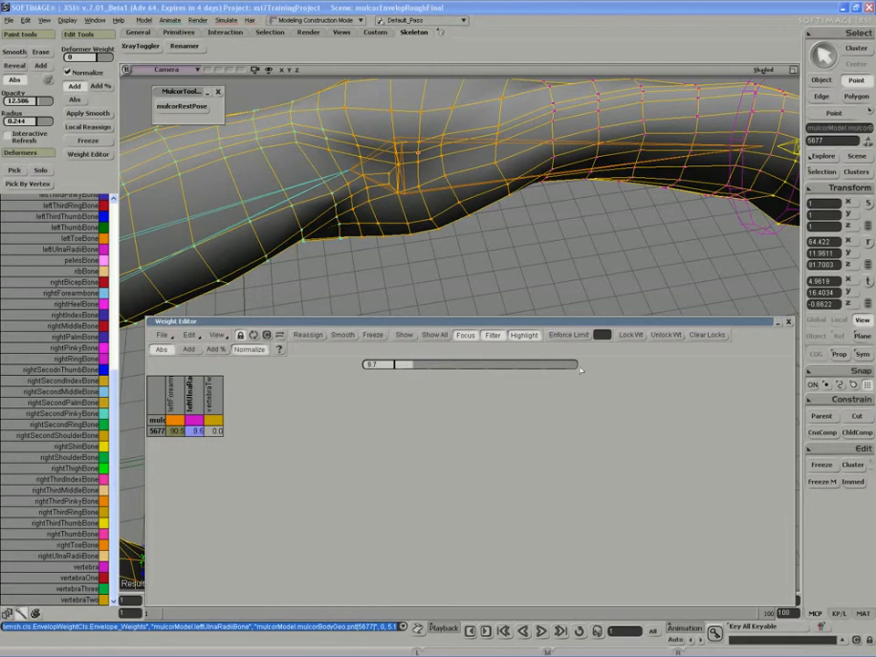
{"action": "left_click_drag", "start_coordinate": [580, 369], "coordinate": [521, 369]}
- Select point 4733 at the inner elbow and locally reassign it to the left bicep and left forearm bones
{"action": "left_click", "coordinate": [396, 156]}
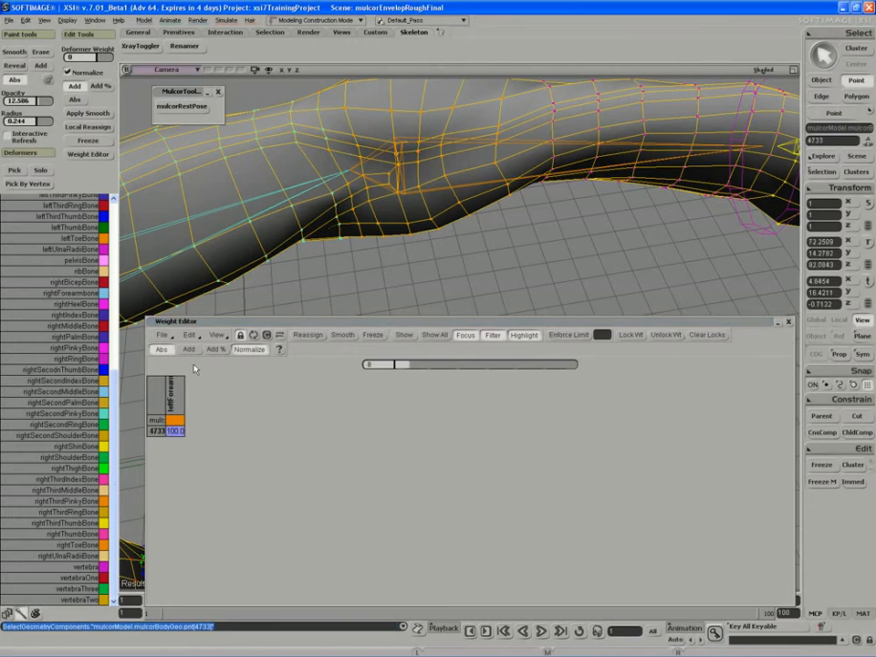
{"action": "left_click", "coordinate": [84, 133]}
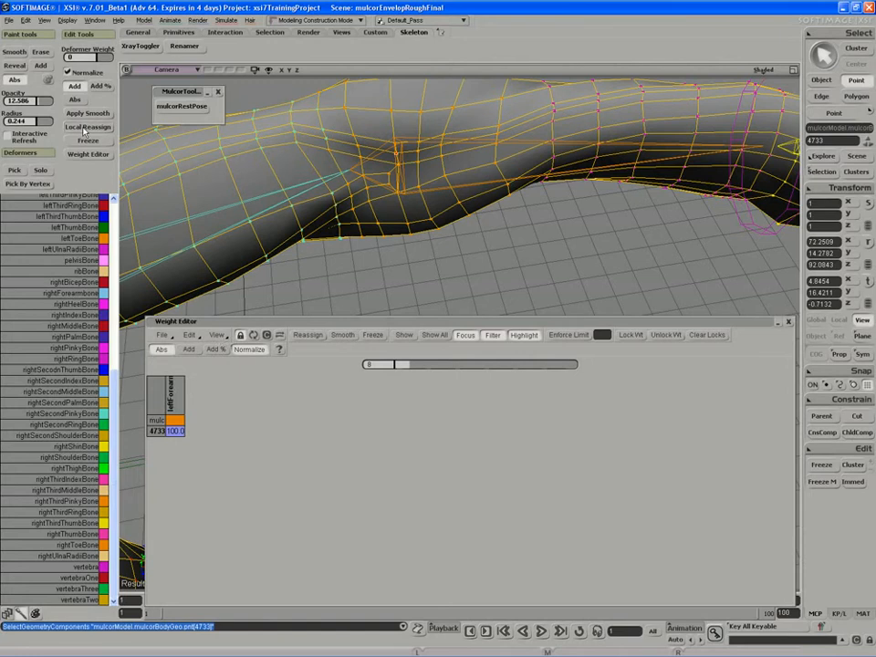
{"action": "left_click", "coordinate": [343, 173]}
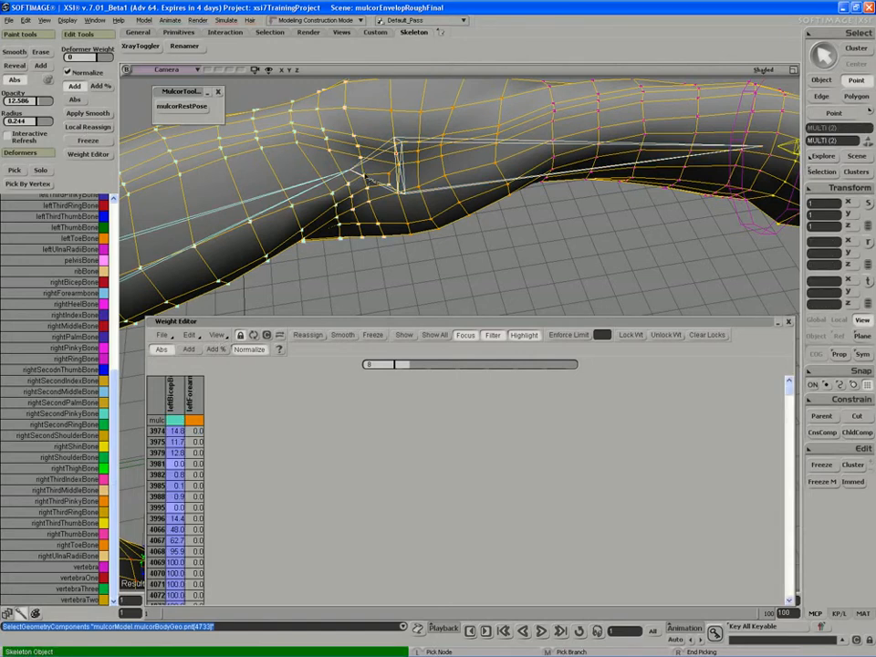
{"action": "right_click", "coordinate": [373, 270]}
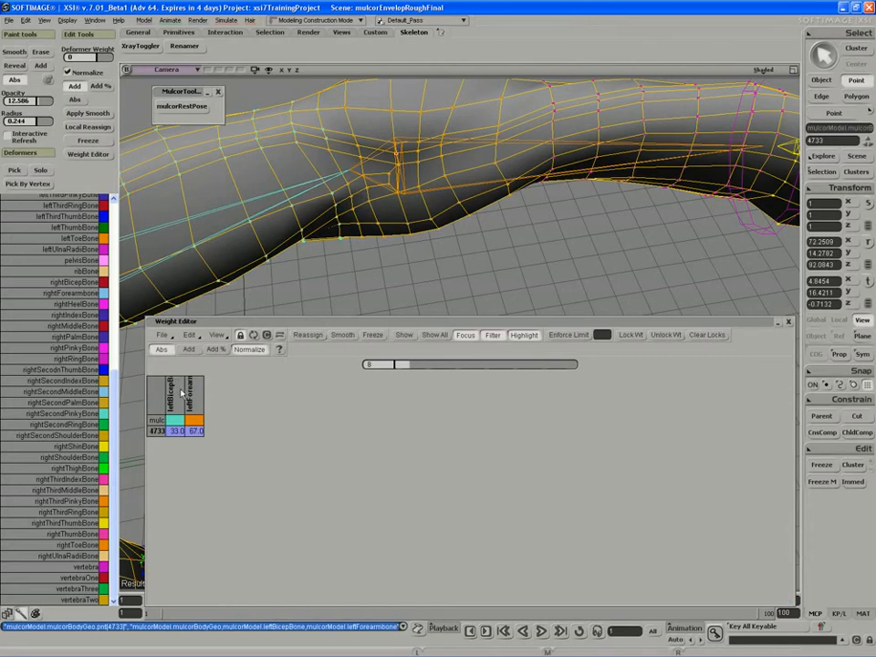
{"action": "left_click", "coordinate": [216, 335]}
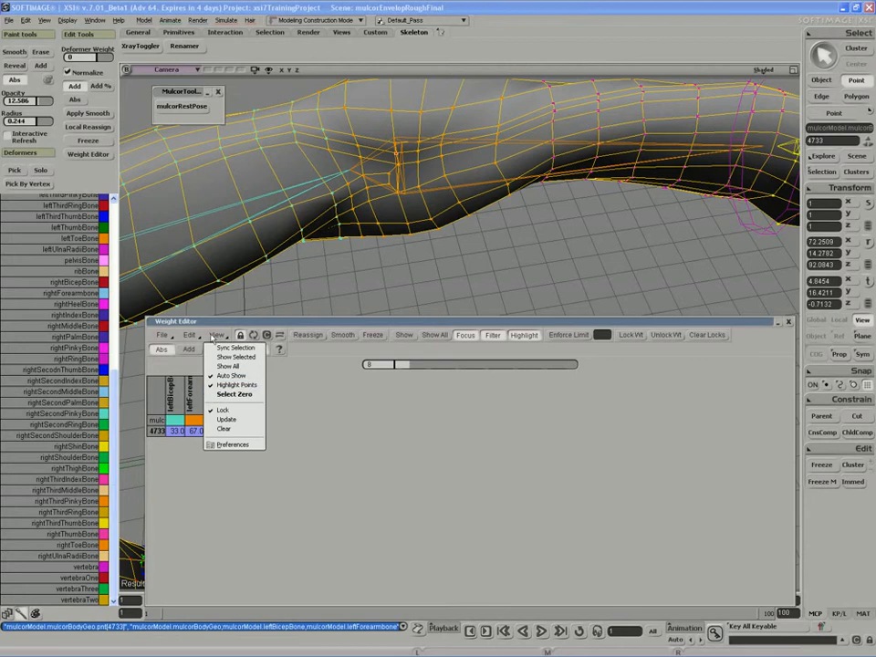
{"action": "left_click", "coordinate": [213, 335]}
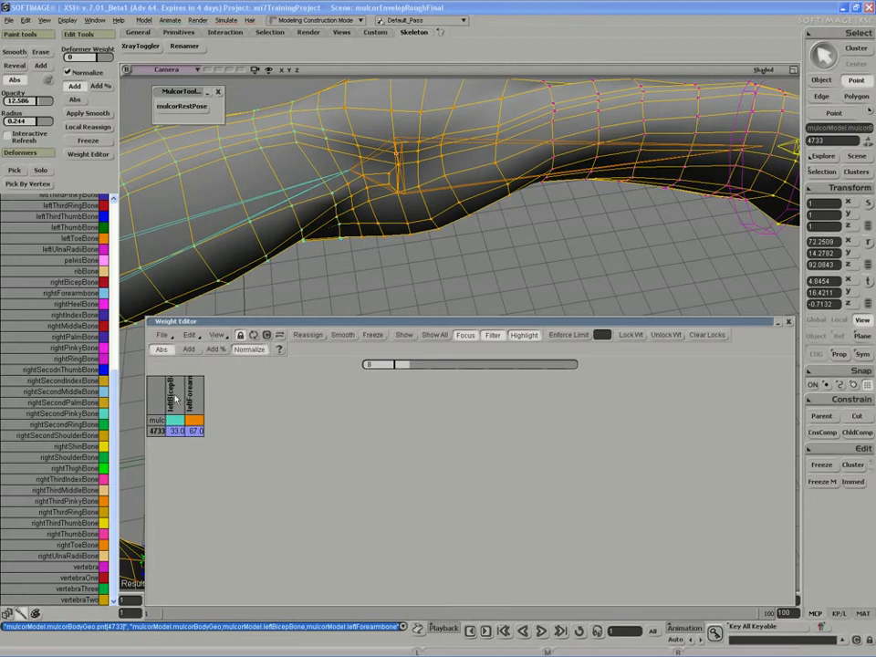
- Locally reassign point 4733 to the left forearm and left ulna/radius bones and set its ulna/radius weight to 2
{"action": "left_click", "coordinate": [215, 349]}
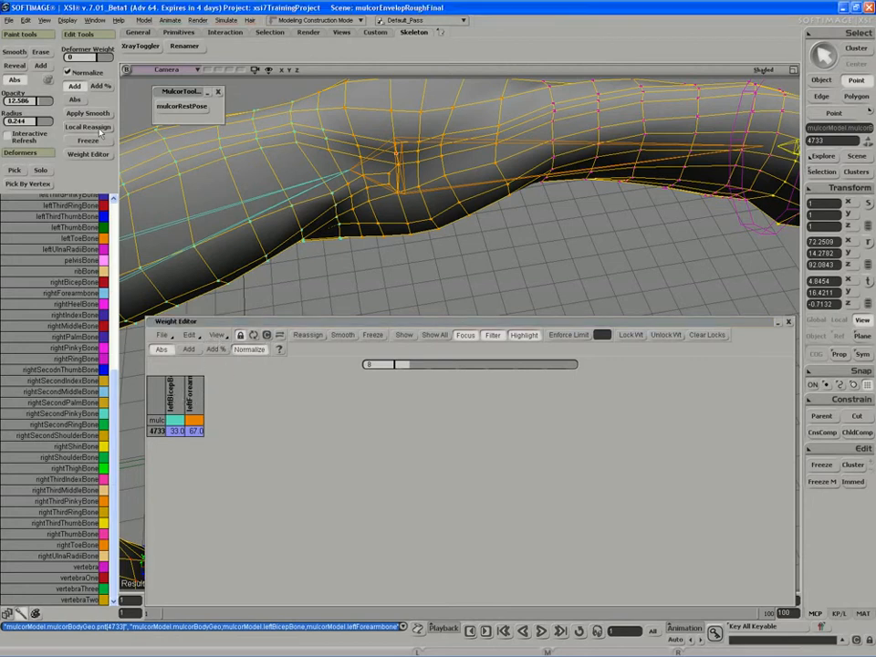
{"action": "left_click", "coordinate": [400, 143]}
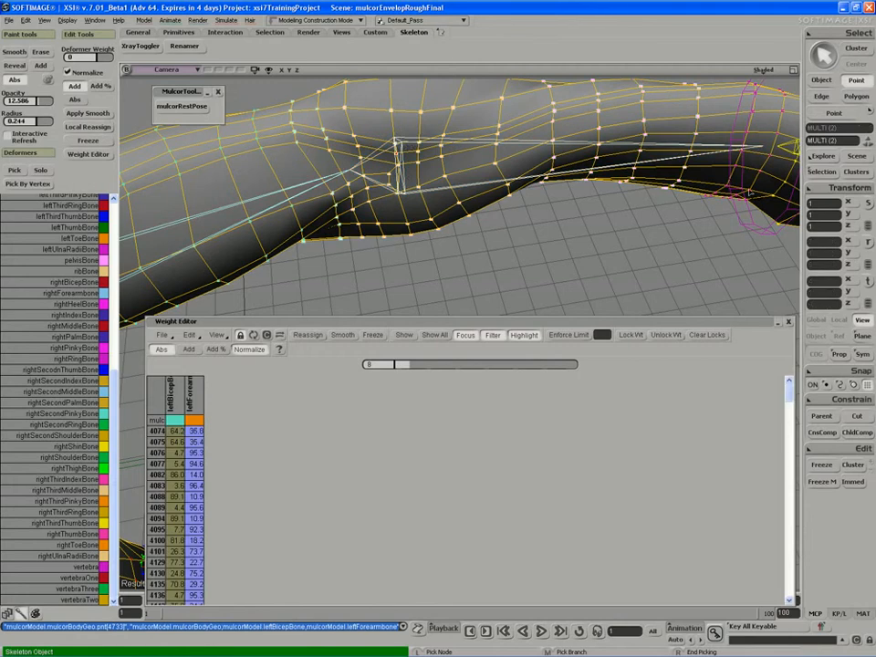
{"action": "left_click", "coordinate": [766, 228]}
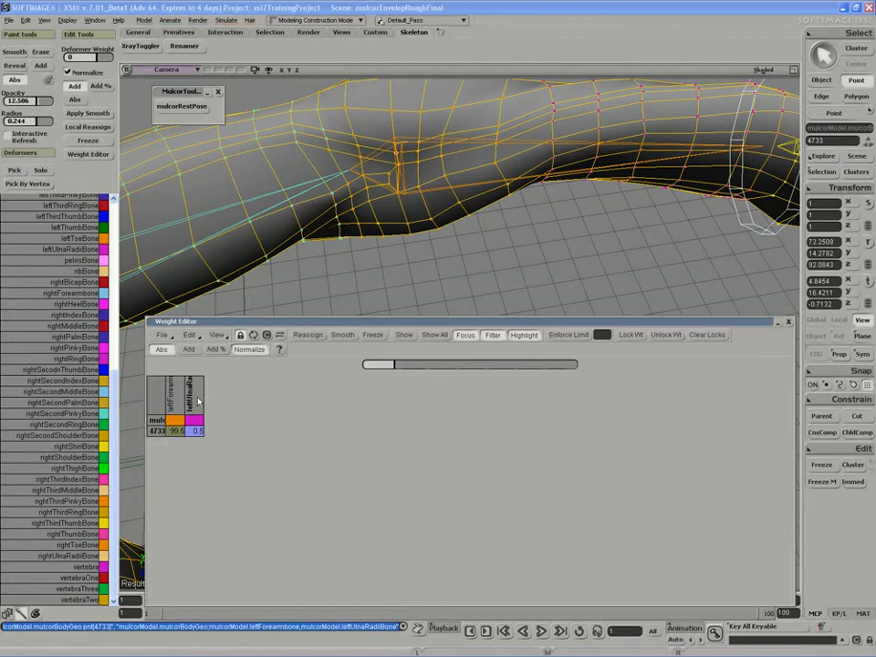
{"action": "left_click_drag", "start_coordinate": [399, 368], "coordinate": [476, 365]}
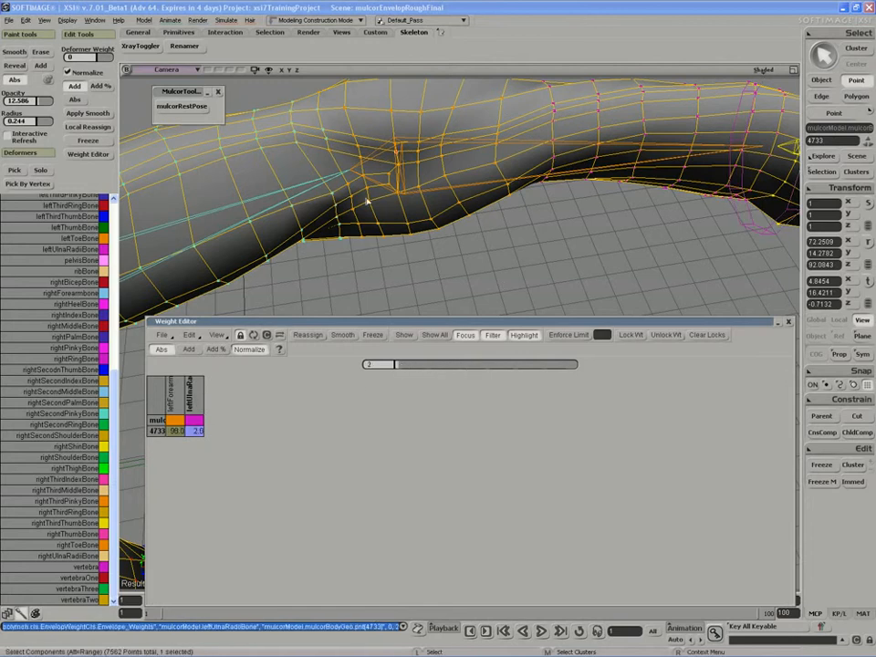
- Select point 4734, locally reassign it to the left forearm and ulna/radius bones, and set its ulna/radius weight to 1.6
{"action": "left_click", "coordinate": [397, 146]}
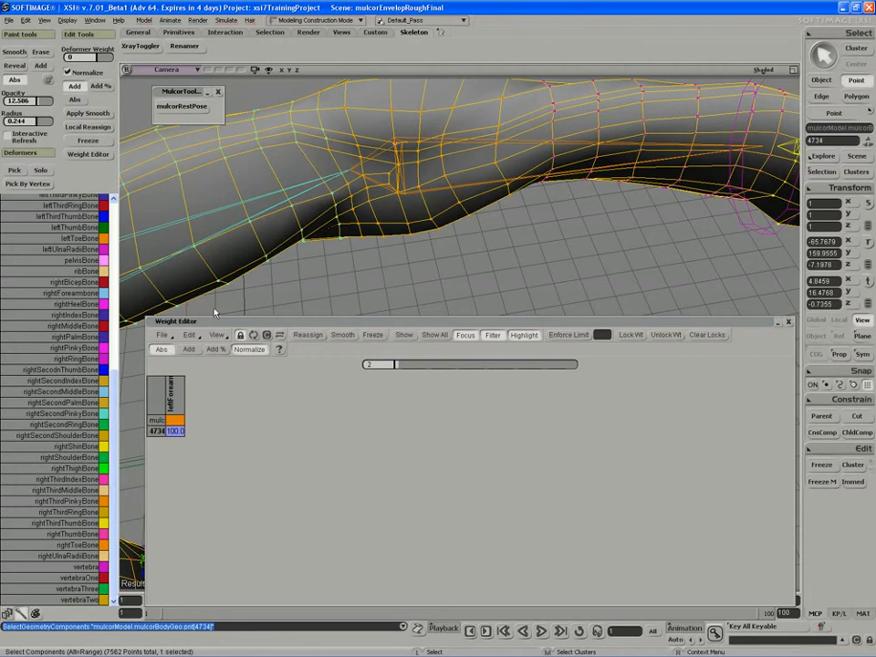
{"action": "left_click", "coordinate": [96, 128]}
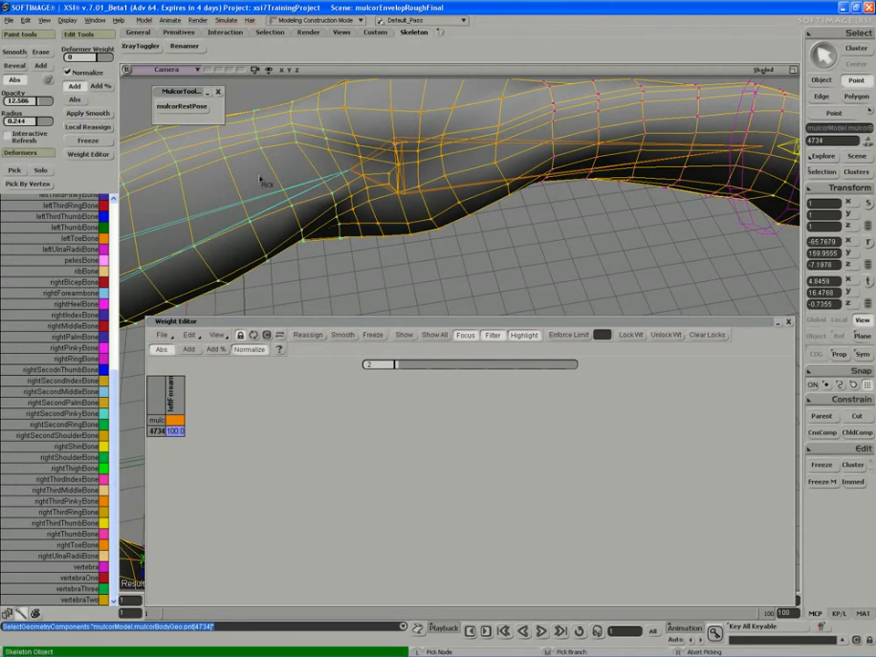
{"action": "left_click", "coordinate": [373, 164]}
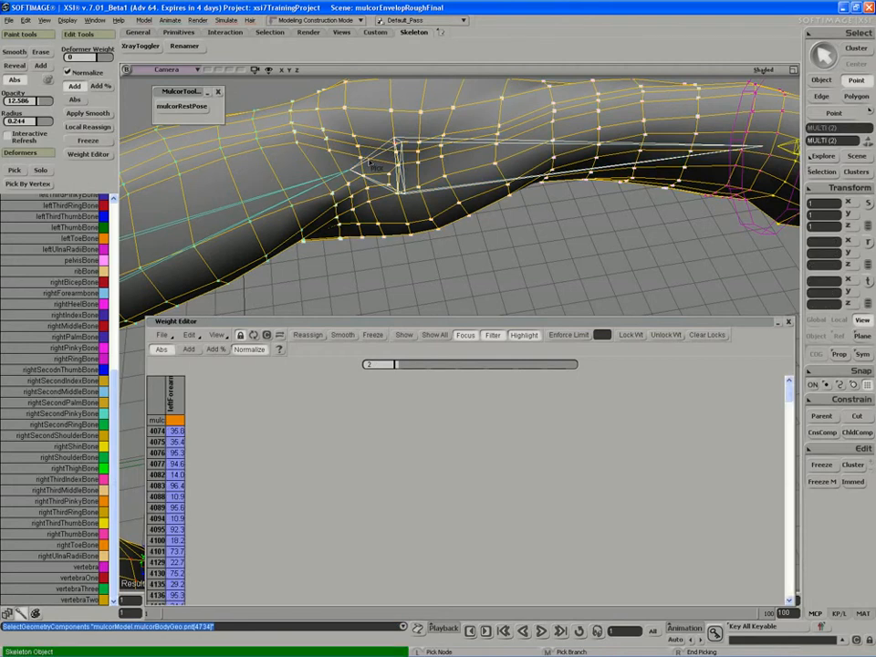
{"action": "left_click", "coordinate": [761, 230]}
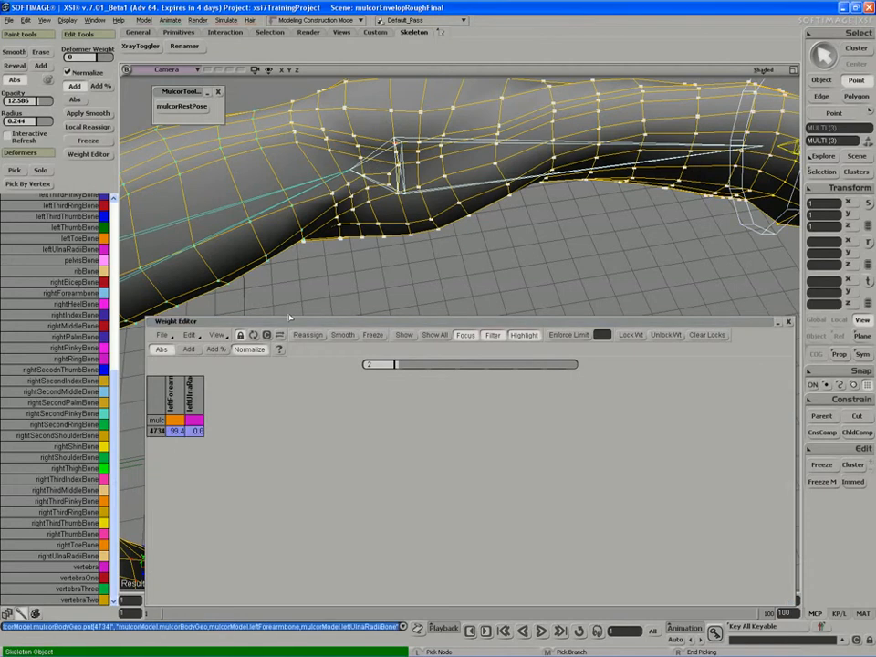
{"action": "left_click", "coordinate": [197, 399]}
{"action": "left_click_drag", "start_coordinate": [398, 366], "coordinate": [456, 369]}
- Select the left ulna/radius bone at the wrist and rotate it to test the forearm twist
{"action": "key", "text": "s"}
{"action": "middle_click_drag", "start_coordinate": [442, 272], "coordinate": [411, 268]}
{"action": "right_click_drag", "start_coordinate": [410, 268], "coordinate": [377, 251]}
{"action": "middle_click_drag", "start_coordinate": [377, 251], "coordinate": [384, 239]}
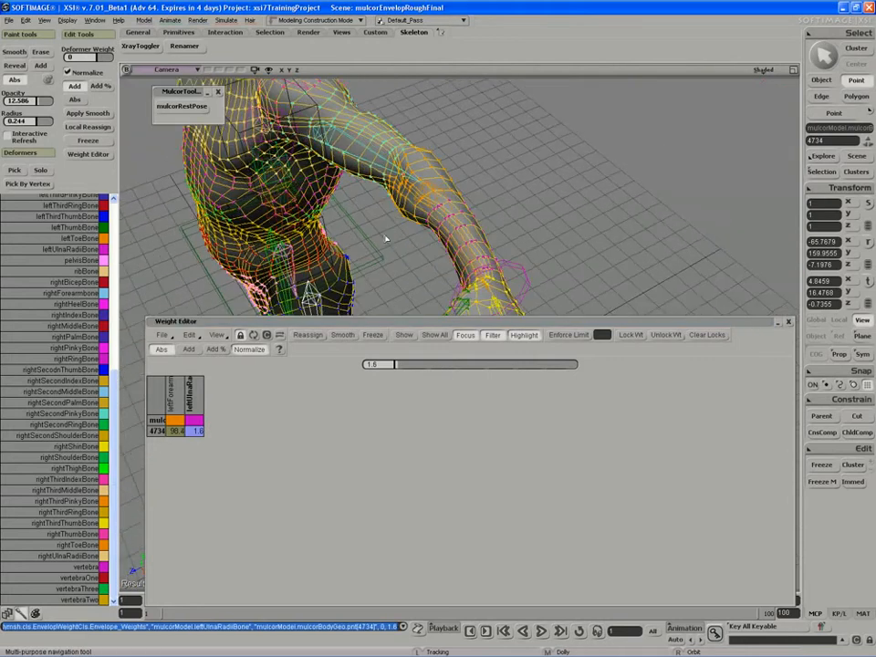
{"action": "key", "text": "space"}
{"action": "left_click", "coordinate": [518, 275]}
{"action": "key", "text": "s"}
{"action": "left_click_drag", "start_coordinate": [518, 275], "coordinate": [501, 259]}
{"action": "right_click_drag", "start_coordinate": [502, 259], "coordinate": [458, 245]}
{"action": "key", "text": "c"}
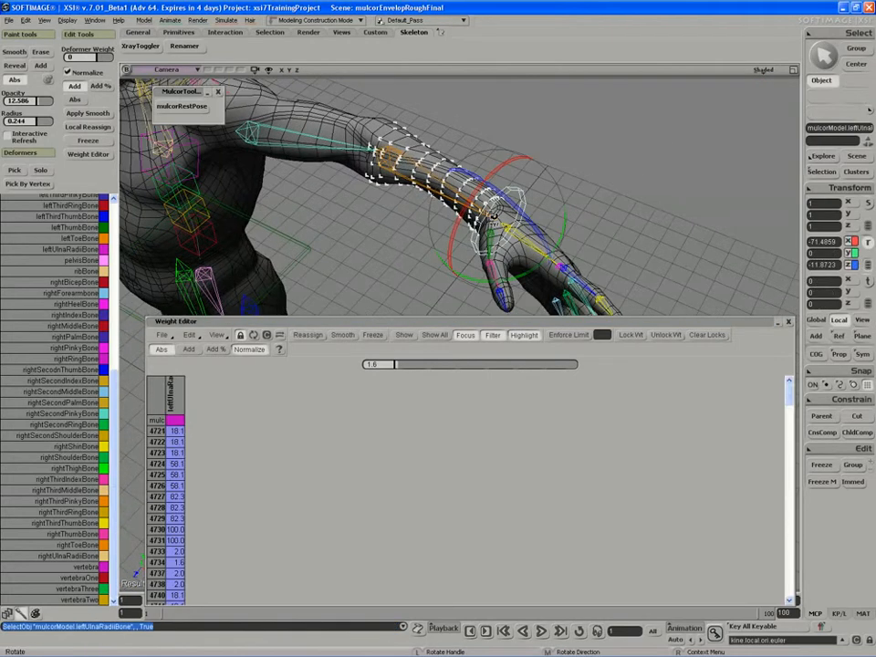
{"action": "mouse_move", "coordinate": [453, 244]}
{"action": "left_mouse_down"}
{"action": "mouse_move", "coordinate": [457, 286]}
{"action": "mouse_move", "coordinate": [465, 249]}
{"action": "mouse_move", "coordinate": [448, 270]}
{"action": "mouse_move", "coordinate": [439, 249]}
{"action": "mouse_move", "coordinate": [498, 189]}
{"action": "mouse_move", "coordinate": [450, 265]}
{"action": "mouse_move", "coordinate": [461, 248]}
{"action": "left_mouse_up"}
- Twist the left ulna/radius bone further and check the forearm deformation from several angles
{"action": "key", "text": "s"}
{"action": "right_click_drag", "start_coordinate": [461, 248], "coordinate": [467, 194]}
{"action": "left_click_drag", "start_coordinate": [523, 155], "coordinate": [533, 128]}
{"action": "key", "text": "s"}
{"action": "right_click_drag", "start_coordinate": [533, 127], "coordinate": [232, 151]}
{"action": "key", "text": "s"}
{"action": "right_click_drag", "start_coordinate": [551, 149], "coordinate": [573, 139]}
{"action": "left_click_drag", "start_coordinate": [541, 171], "coordinate": [538, 205]}
- Inspect the twisted forearm from several sides and return the character to its rest pose with mulcorRestPose
{"action": "key", "text": "space"}
{"action": "key", "text": "s"}
{"action": "right_click_drag", "start_coordinate": [230, 199], "coordinate": [189, 204]}
{"action": "key", "text": "s"}
{"action": "right_click_drag", "start_coordinate": [254, 195], "coordinate": [432, 220]}
{"action": "key", "text": "s"}
{"action": "mouse_move", "coordinate": [513, 181]}
{"action": "right_mouse_down"}
{"action": "mouse_move", "coordinate": [500, 185]}
{"action": "mouse_move", "coordinate": [510, 183]}
{"action": "right_mouse_up"}
{"action": "left_click", "coordinate": [189, 107]}
{"action": "key", "text": "s"}
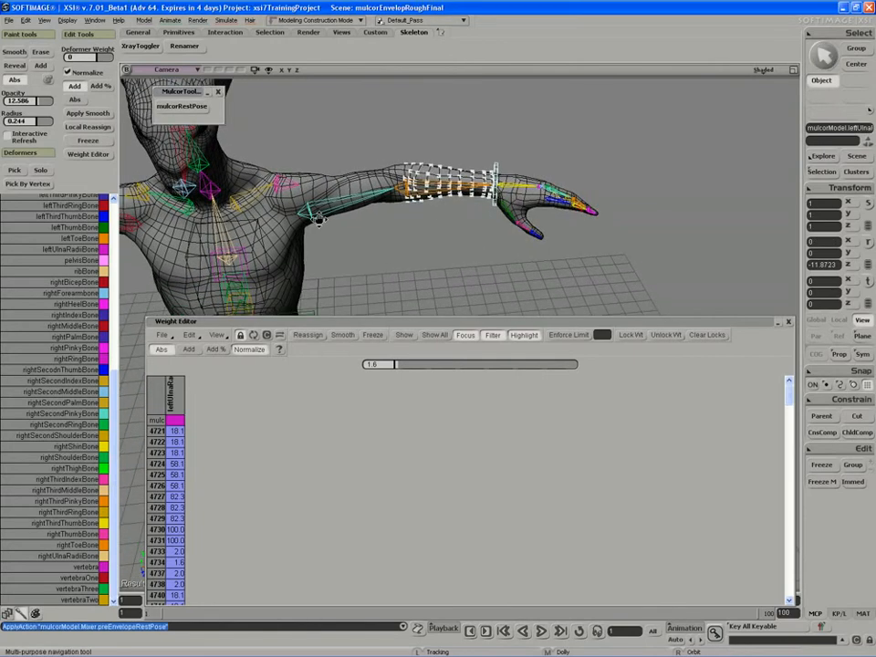
- Select the left forearm bone, rotate it to test the elbow deformation, and undo the rotation
{"action": "mouse_move", "coordinate": [314, 217]}
{"action": "right_mouse_down"}
{"action": "mouse_move", "coordinate": [314, 205]}
{"action": "mouse_move", "coordinate": [322, 232]}
{"action": "right_mouse_up"}
{"action": "key", "text": "c"}
{"action": "key", "text": "s"}
{"action": "right_click_drag", "start_coordinate": [370, 183], "coordinate": [414, 202]}
{"action": "left_click_drag", "start_coordinate": [432, 172], "coordinate": [412, 209]}
{"action": "key", "text": "space"}
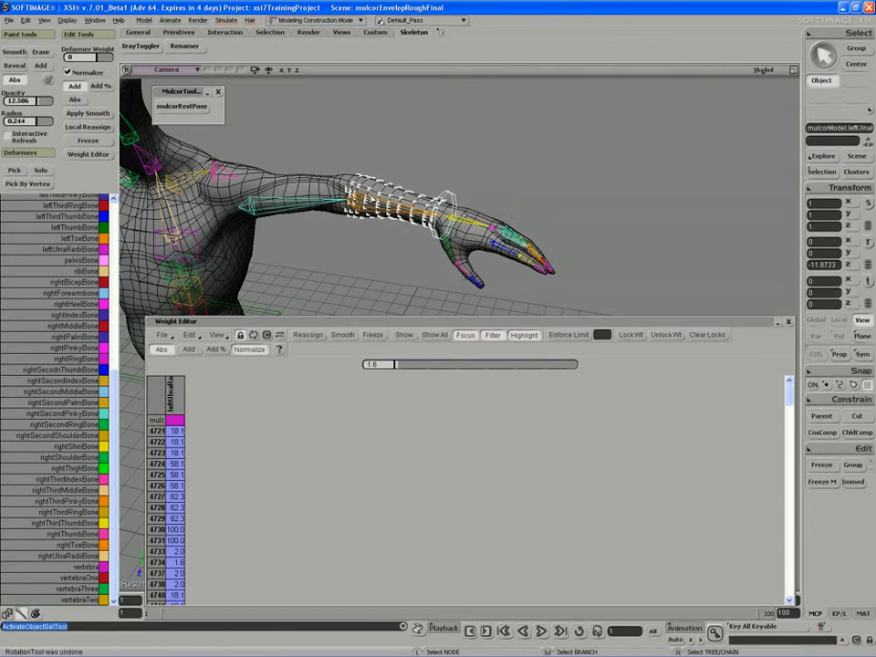
{"action": "left_click", "coordinate": [354, 199]}
{"action": "key", "text": "s"}
{"action": "right_click_drag", "start_coordinate": [343, 193], "coordinate": [294, 187]}
{"action": "key", "text": "c"}
{"action": "left_click_drag", "start_coordinate": [262, 184], "coordinate": [271, 162]}
{"action": "key", "text": "ctrl+z"}
- Rotate the left forearm bone about its local X axis as a twist test, undo it, and reapply the rest pose
{"action": "key", "text": "s"}
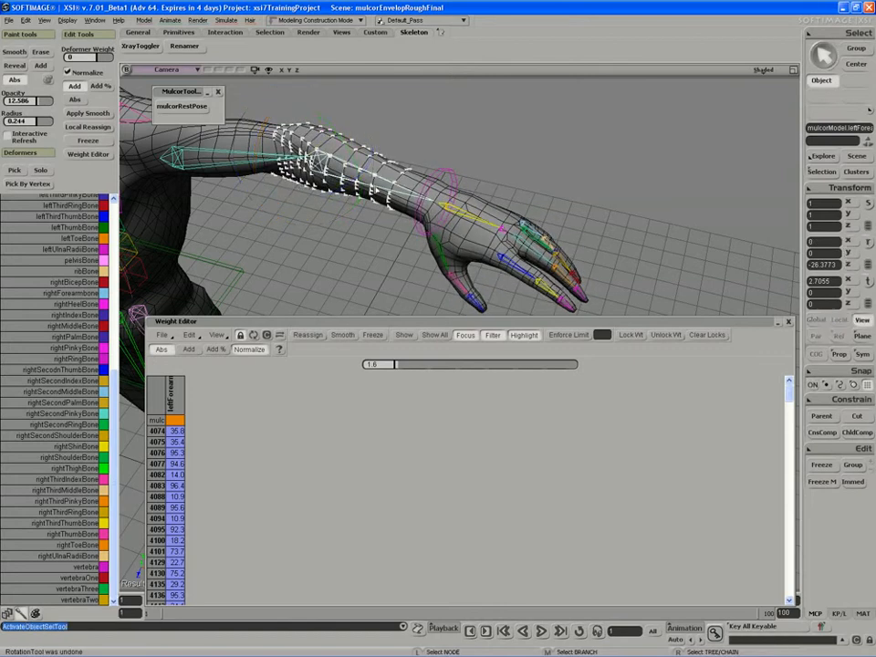
{"action": "right_click_drag", "start_coordinate": [308, 189], "coordinate": [372, 246]}
{"action": "left_click_drag", "start_coordinate": [343, 239], "coordinate": [357, 208]}
{"action": "key", "text": "s"}
{"action": "right_click_drag", "start_coordinate": [438, 219], "coordinate": [354, 230]}
{"action": "left_click_drag", "start_coordinate": [523, 219], "coordinate": [500, 185]}
{"action": "key", "text": "ctrl+z"}
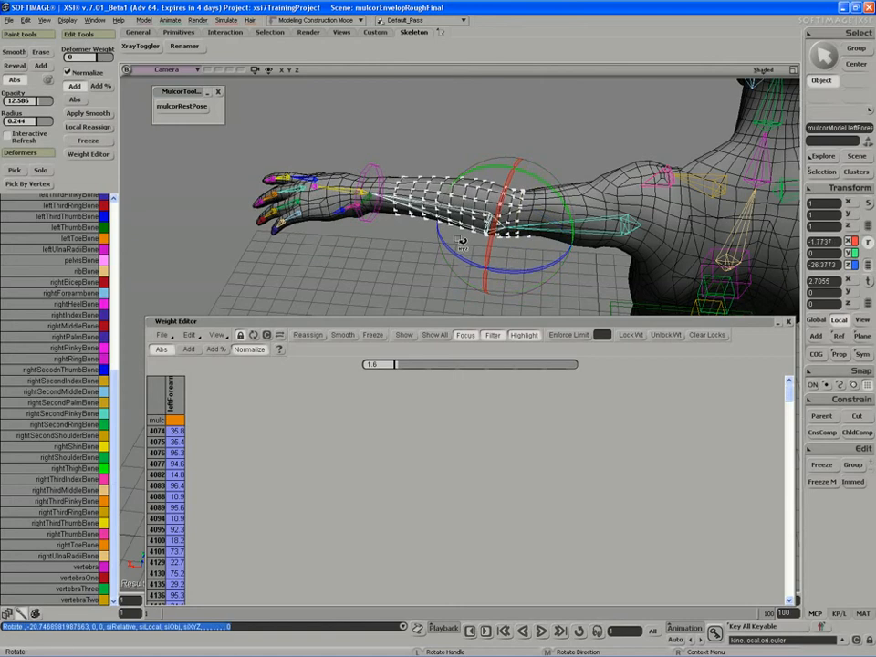
{"action": "left_click", "coordinate": [180, 106]}
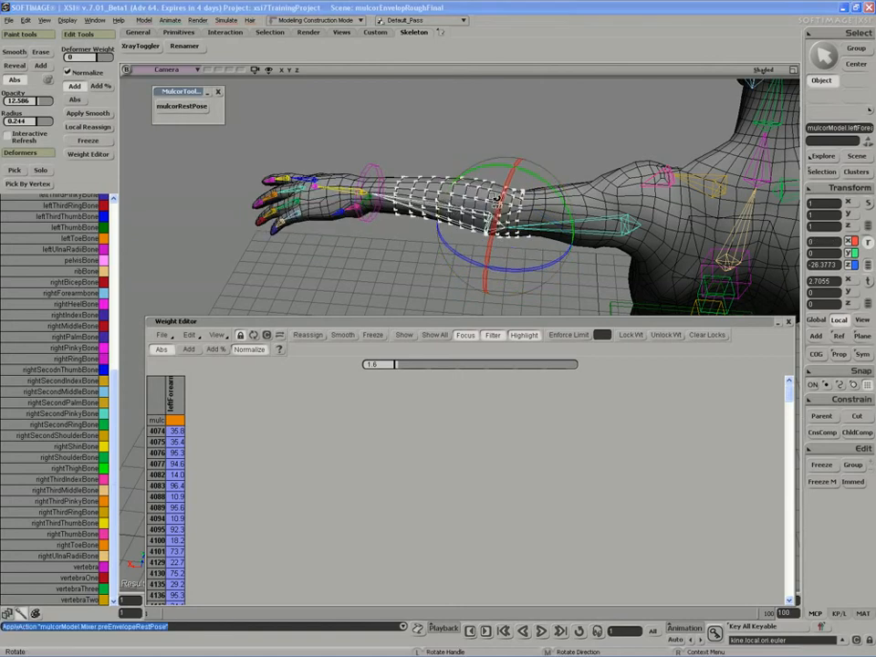
- Examine the left arm mesh in its rest pose from the shoulder to the hand
{"action": "key", "text": "s"}
{"action": "right_click_drag", "start_coordinate": [450, 208], "coordinate": [364, 180]}
{"action": "key", "text": "s"}
{"action": "key", "text": "space"}
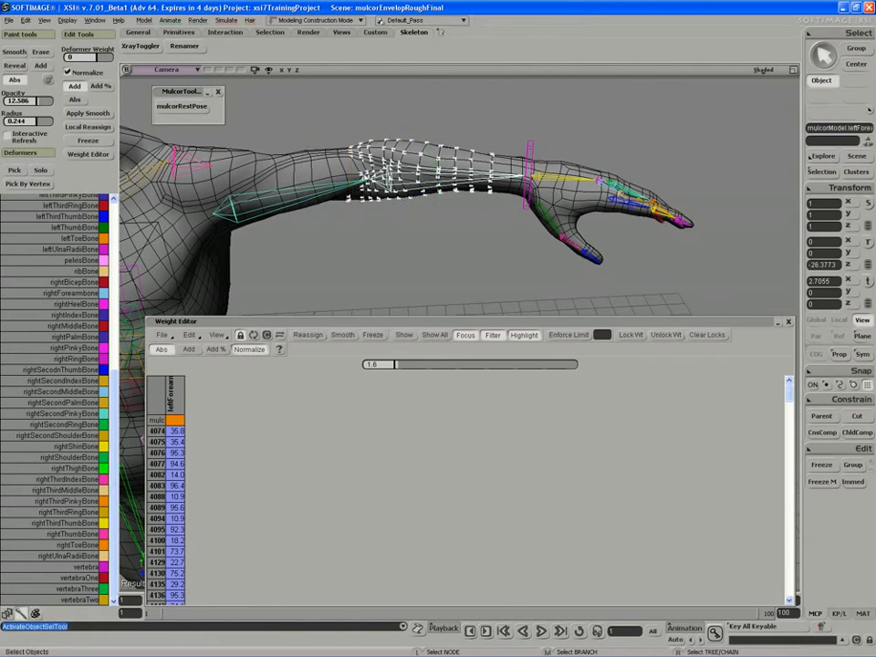
{"action": "left_click_drag", "start_coordinate": [465, 325], "coordinate": [462, 322]}
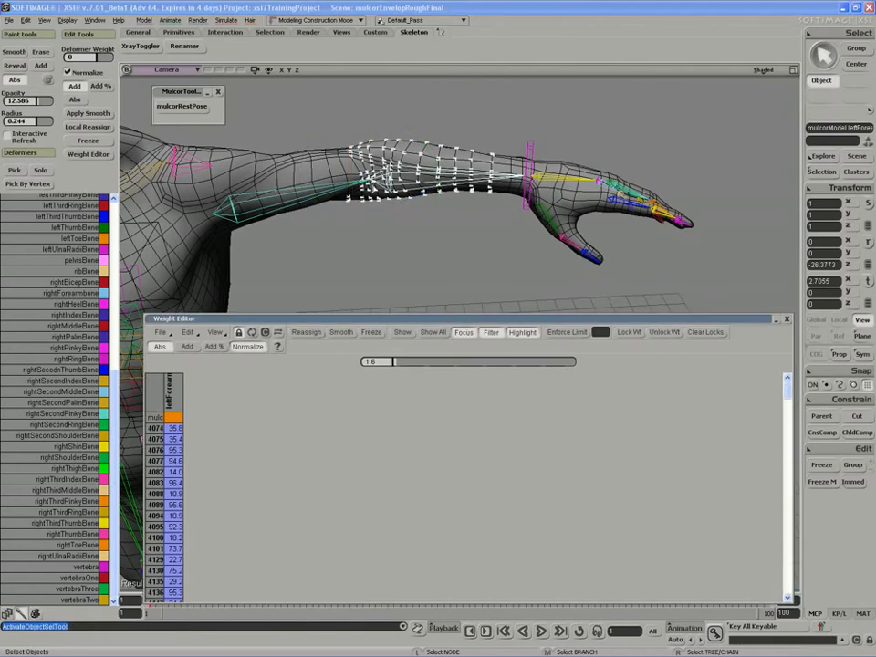
{"action": "key", "text": "s"}
{"action": "mouse_move", "coordinate": [435, 197]}
{"action": "right_mouse_down"}
{"action": "mouse_move", "coordinate": [421, 194]}
{"action": "mouse_move", "coordinate": [438, 199]}
{"action": "right_mouse_up"}
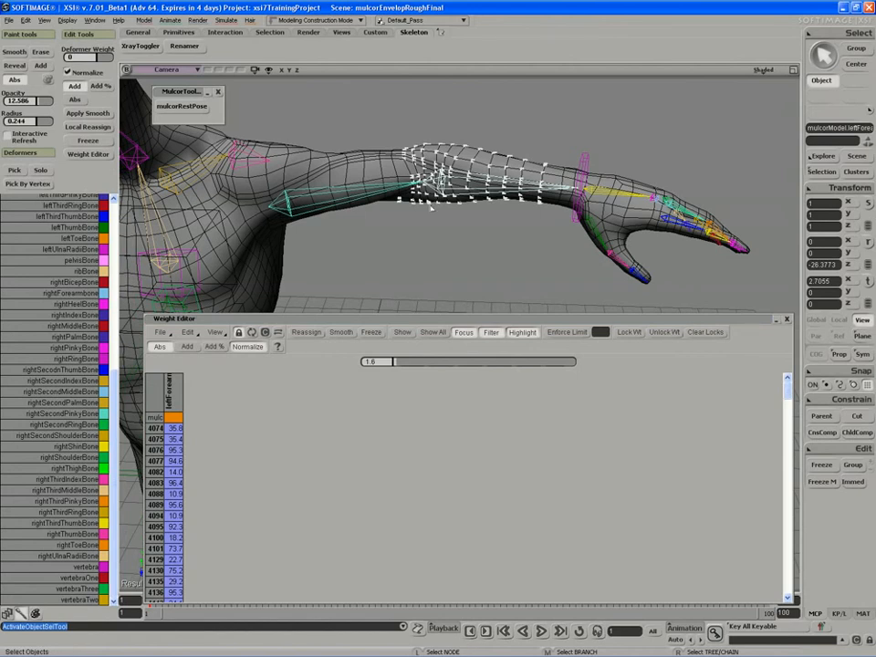
{"action": "key", "text": "s"}
{"action": "right_click_drag", "start_coordinate": [410, 285], "coordinate": [395, 276]}
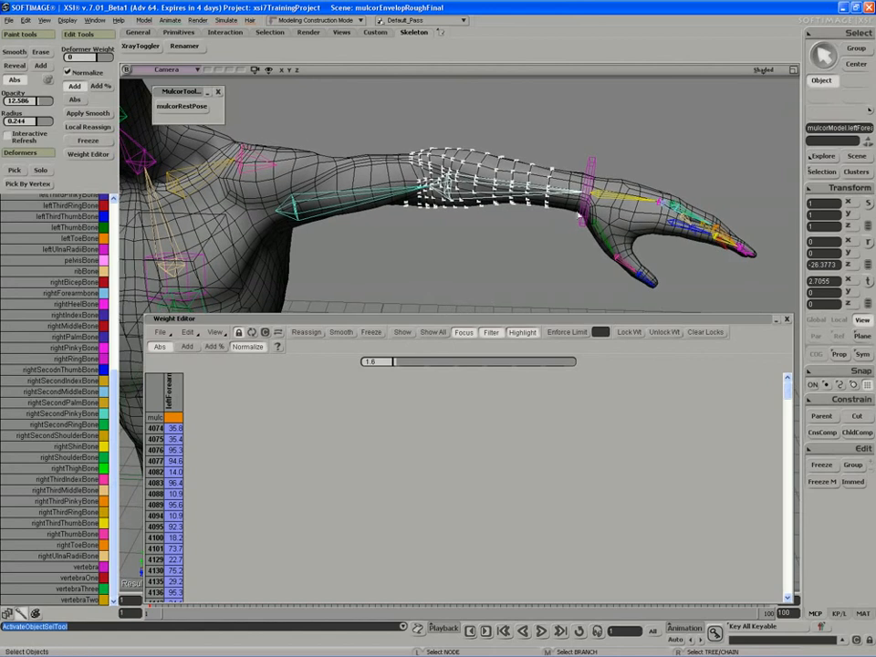